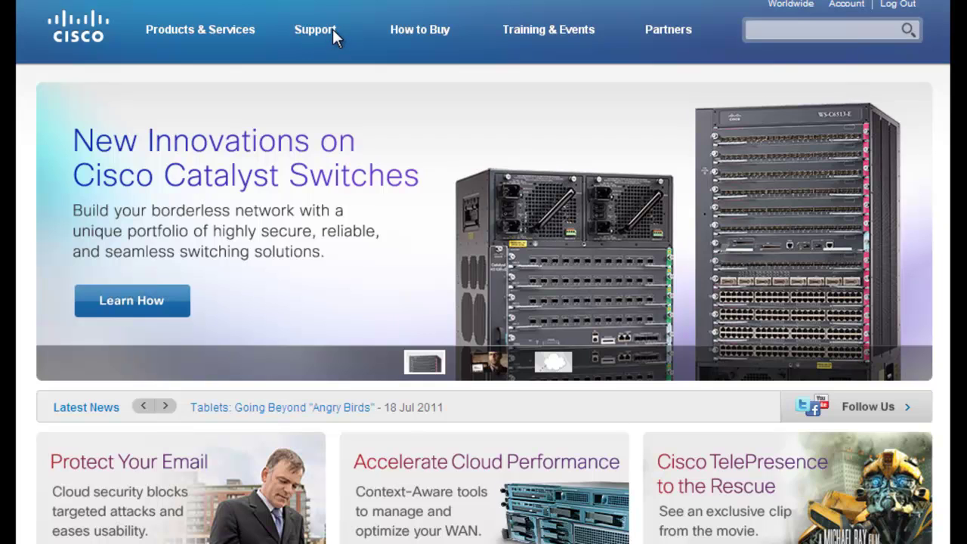
Search Cisco.com downloads for c210 and open the UCS C210 M1 Rack-Mount Server Software.
{"action": "mouse_move", "coordinate": [332, 29]}
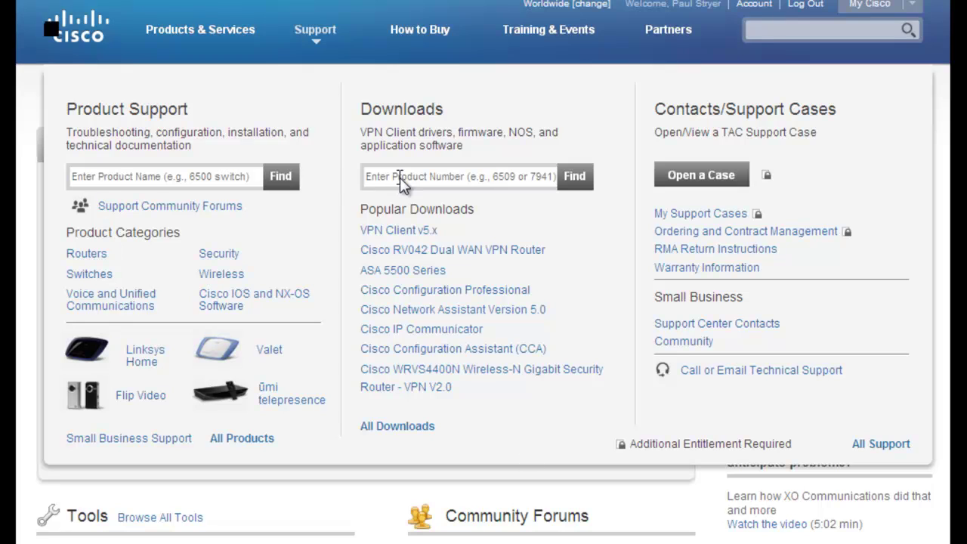
{"action": "left_click", "coordinate": [399, 177]}
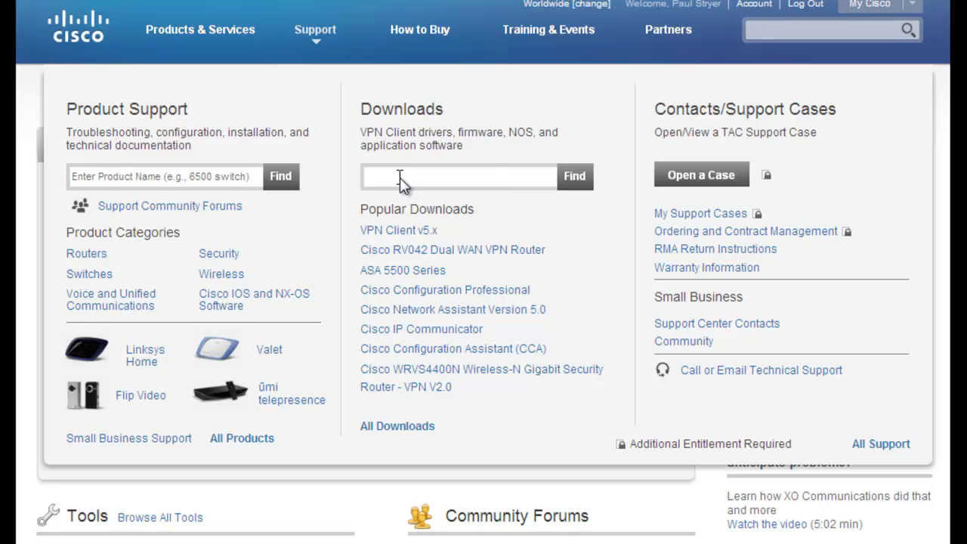
{"action": "type", "text": "c210"}
{"action": "key", "text": "Return"}
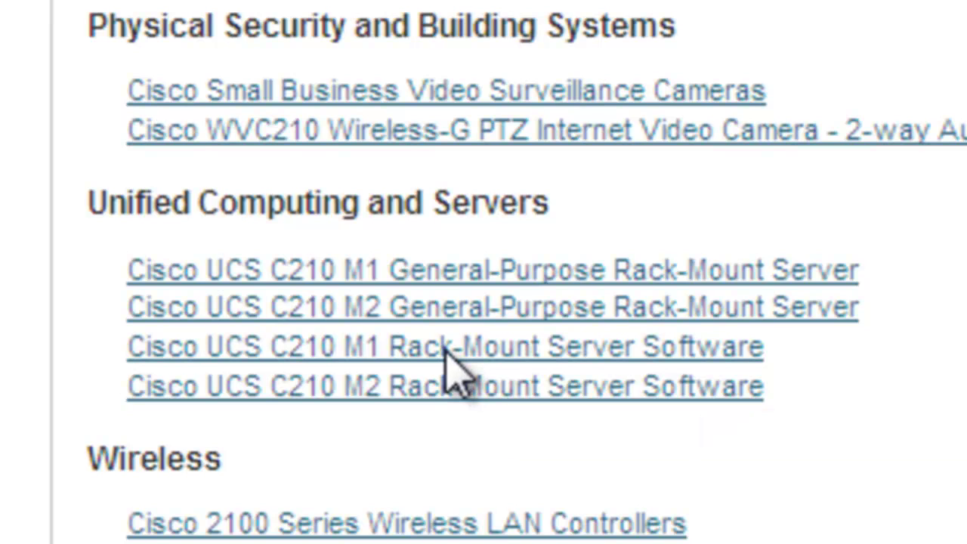
{"action": "left_click", "coordinate": [444, 349]}
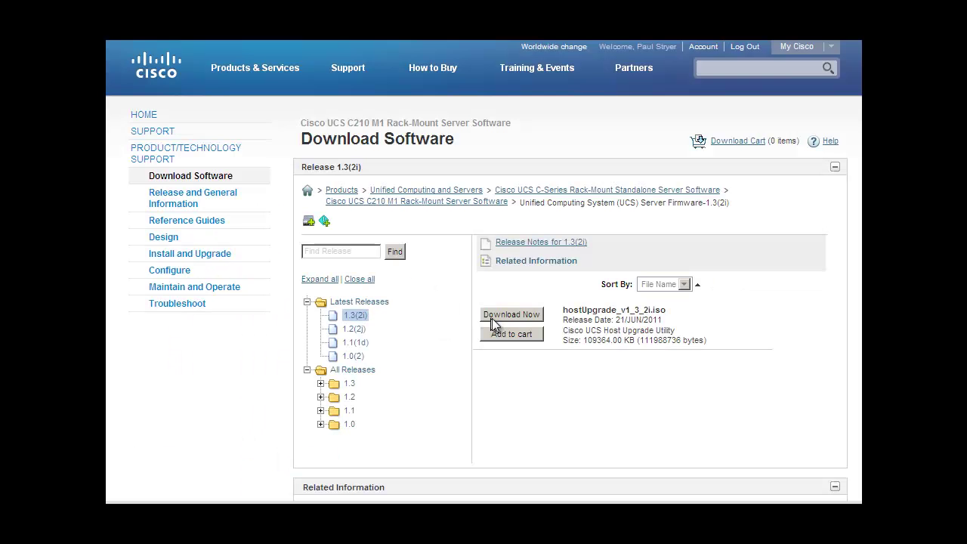
Add hostUpgrade_v1_3_2i.iso to the cart, accept the license, and choose Non Java Download.
{"action": "left_click", "coordinate": [495, 318]}
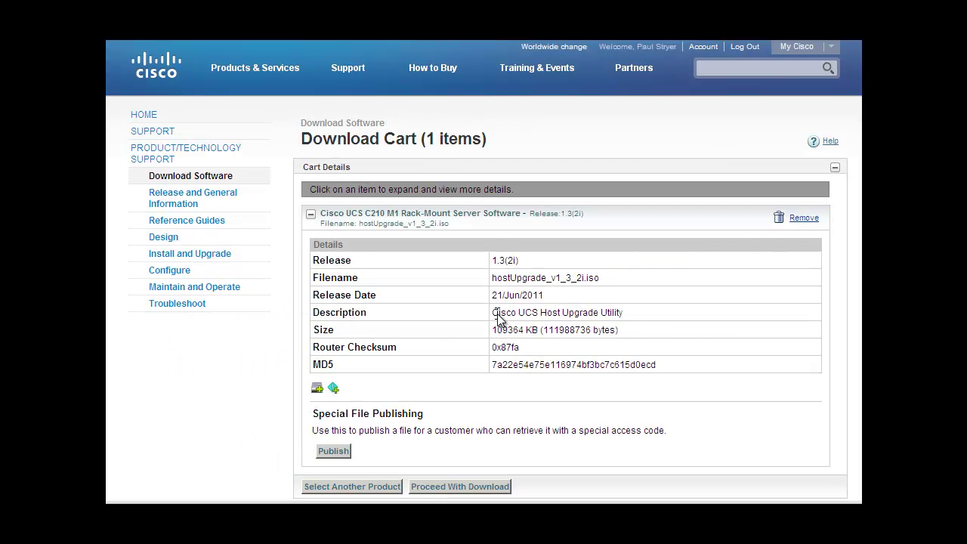
{"action": "left_click", "coordinate": [442, 488]}
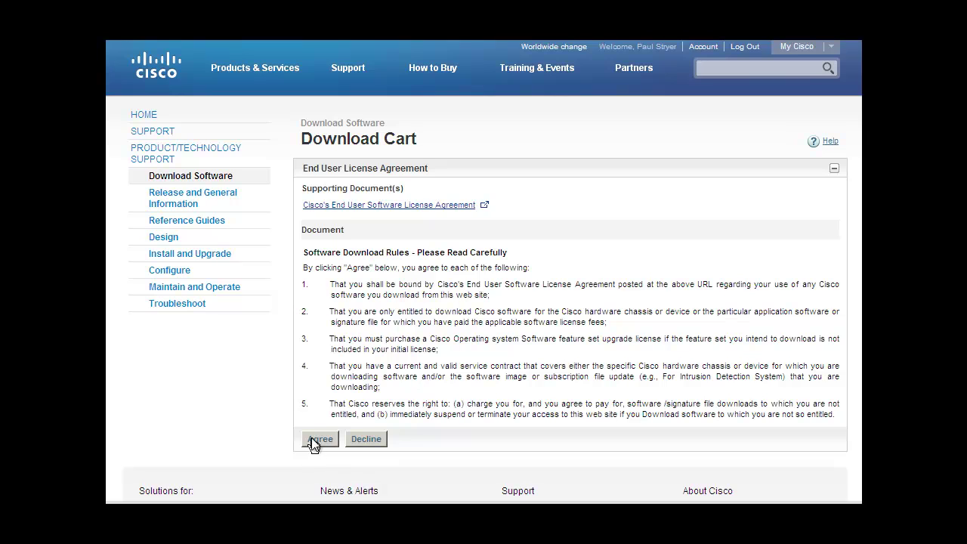
{"action": "left_click", "coordinate": [319, 439]}
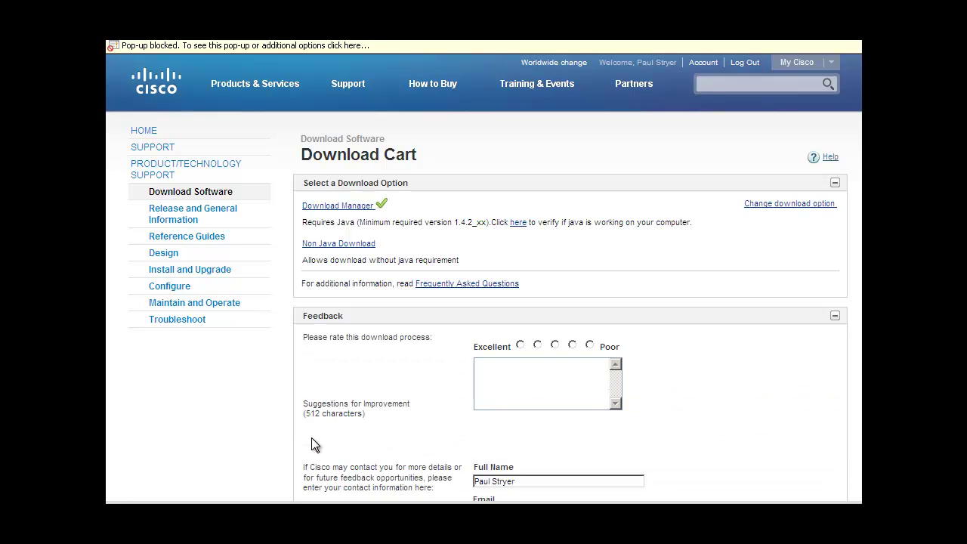
{"action": "left_click", "coordinate": [334, 244]}
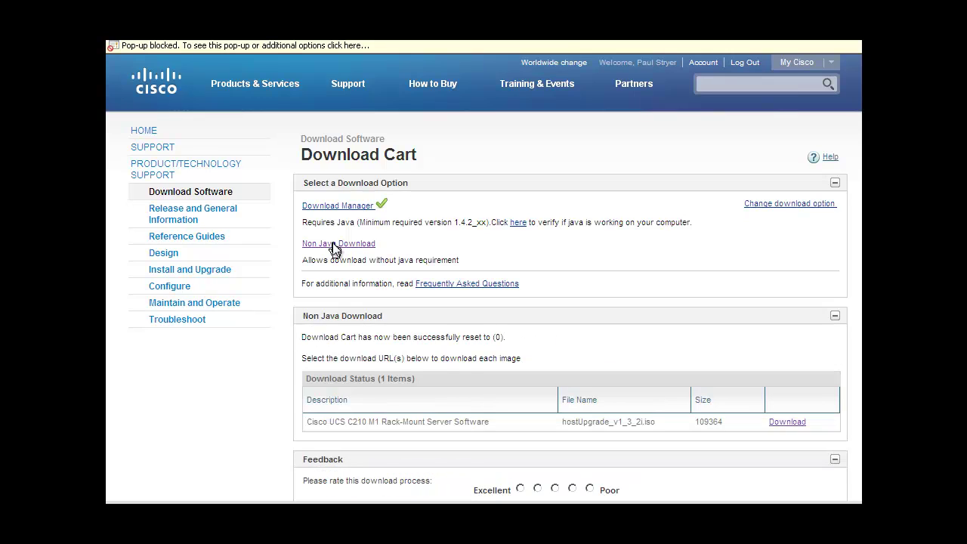
Save hostUpgrade_v1_3_2i.iso to disk in the C210_M1_BIOS_Updates folder.
{"action": "left_click", "coordinate": [779, 421]}
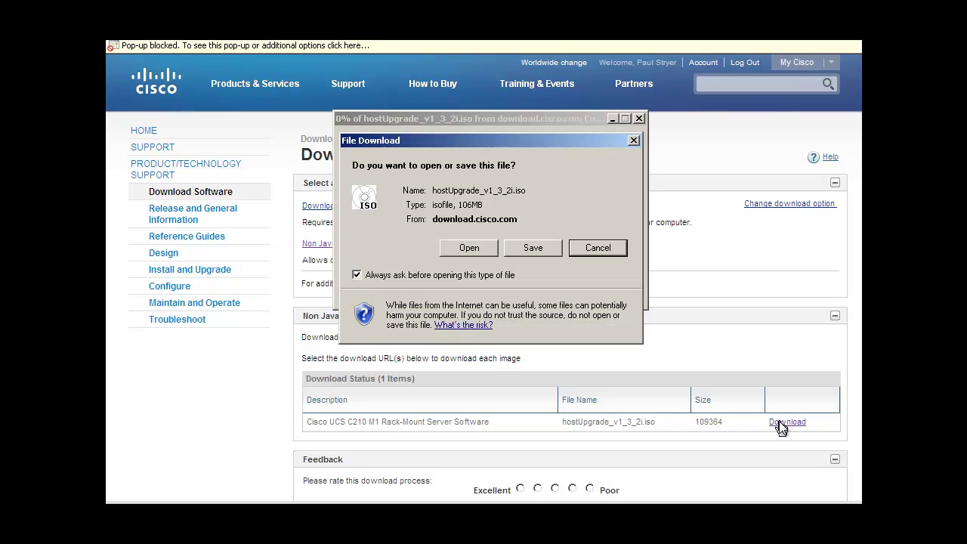
{"action": "left_click", "coordinate": [532, 248]}
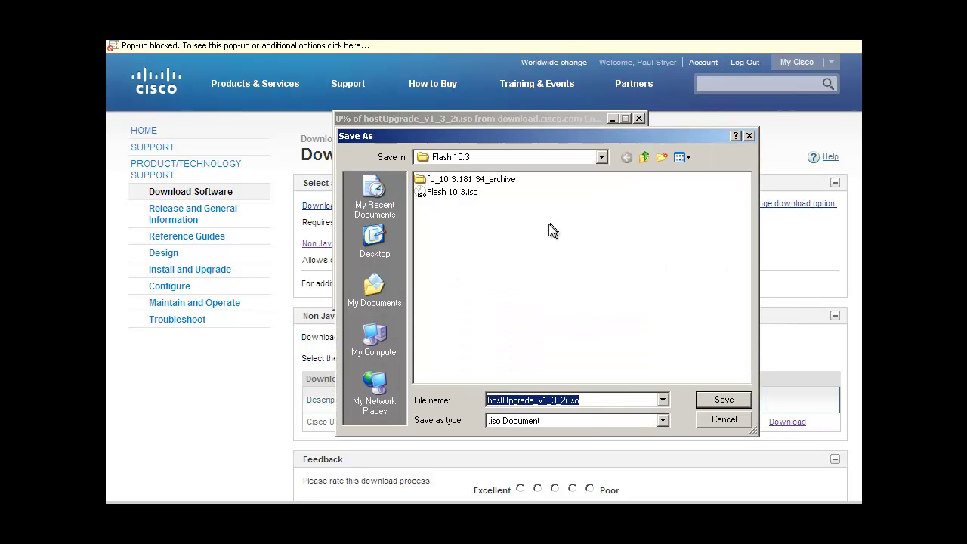
{"action": "left_click", "coordinate": [602, 156]}
{"action": "left_click", "coordinate": [605, 361]}
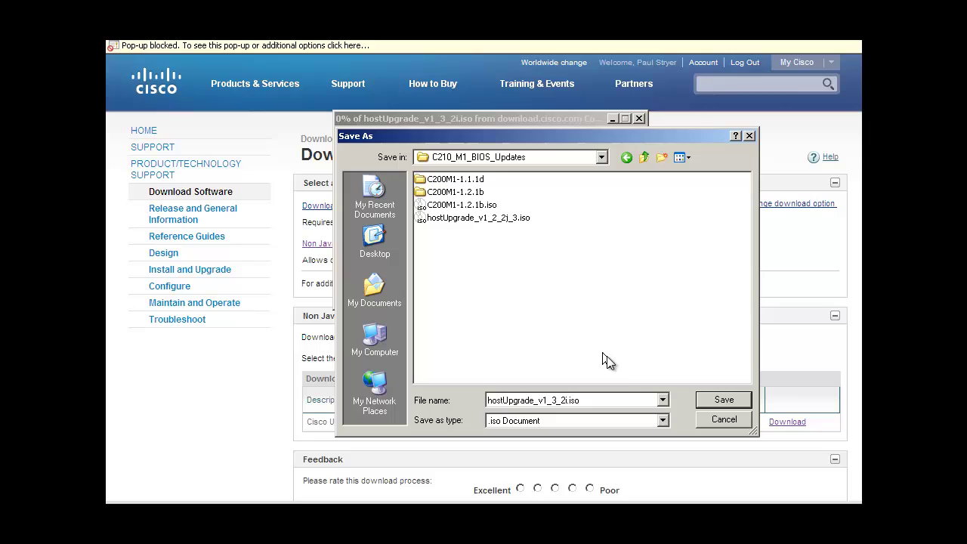
{"action": "left_click", "coordinate": [716, 399]}
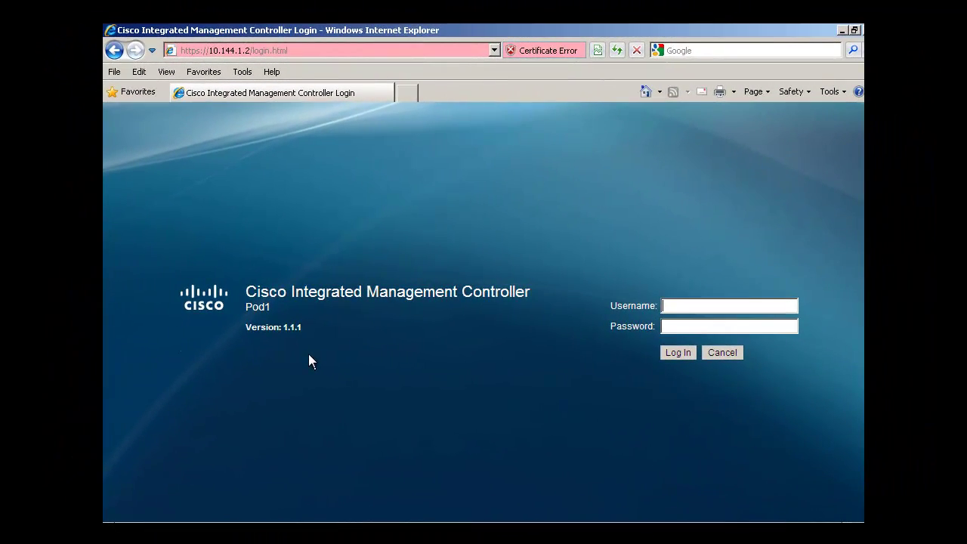
Log in to the Cisco Integrated Management Controller with the admin credentials.
{"action": "left_click", "coordinate": [675, 305]}
{"action": "type", "text": "adpassword"}
{"action": "left_click", "coordinate": [678, 353]}
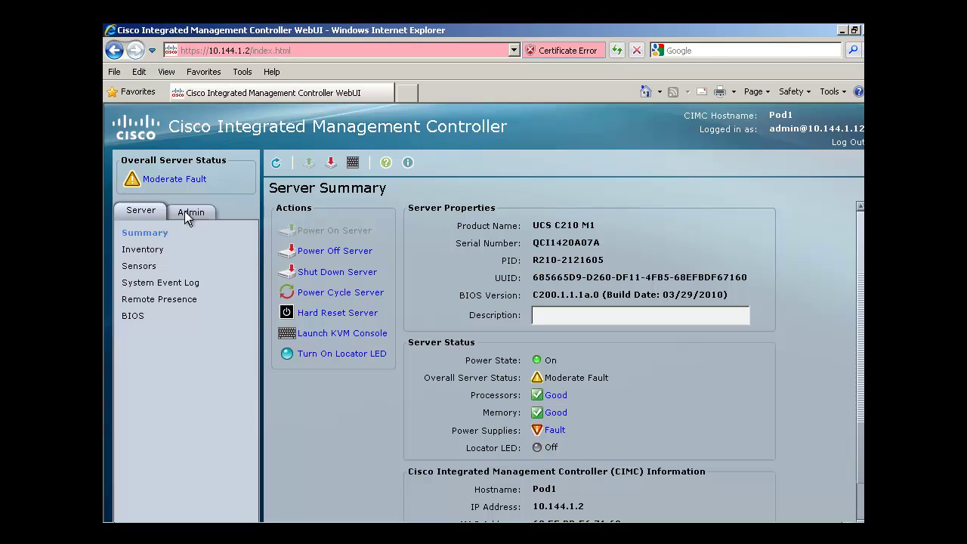
Check the CIMC firmware is 1.1.1 under Admin > Firmware Management, then return to Server Summary.
{"action": "left_click", "coordinate": [187, 215]}
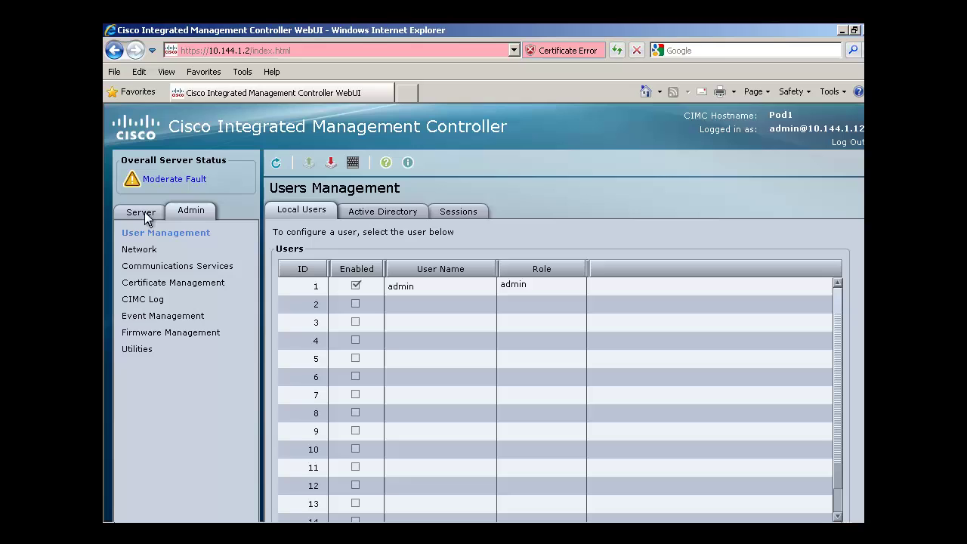
{"action": "left_click", "coordinate": [150, 340]}
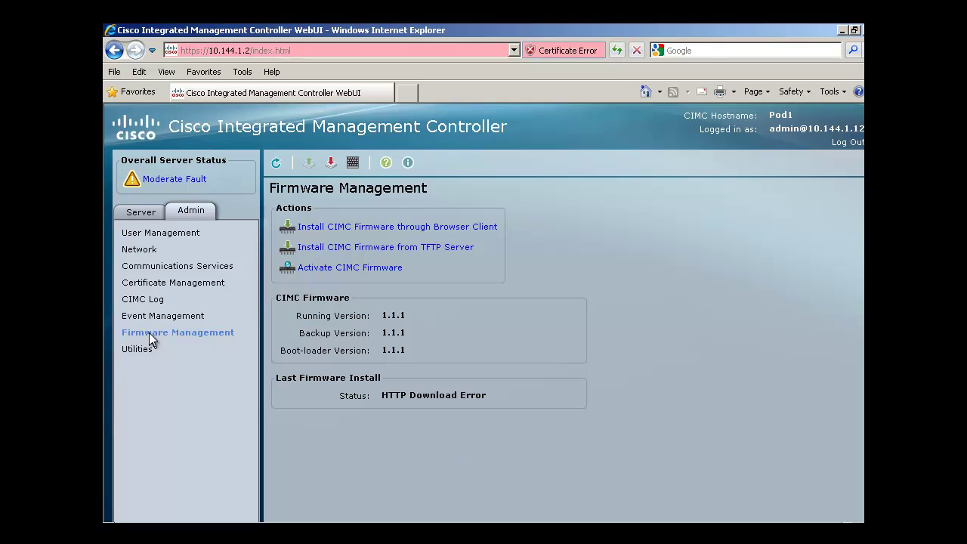
{"action": "left_click", "coordinate": [139, 212]}
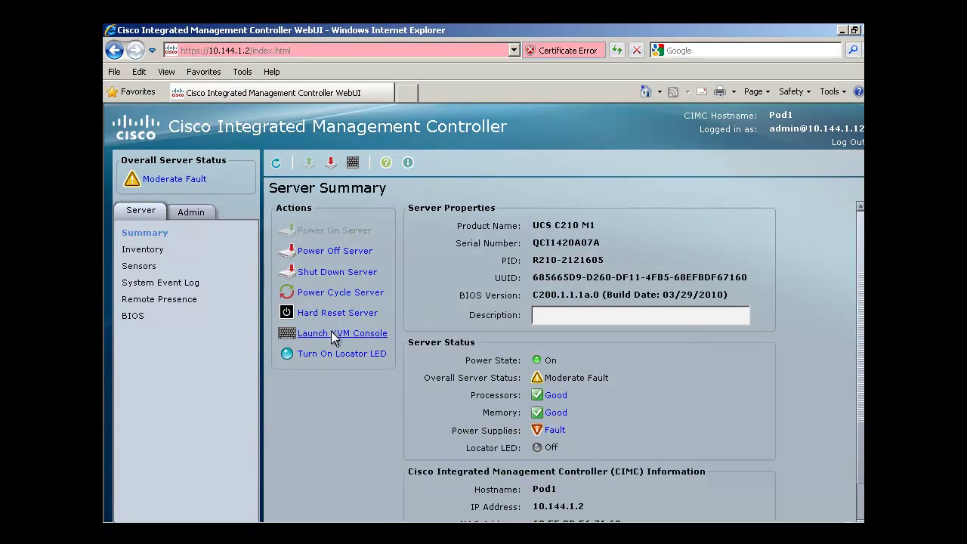
Launch the KVM console, trusting its certificate, and start a virtual media session.
{"action": "left_click", "coordinate": [331, 332]}
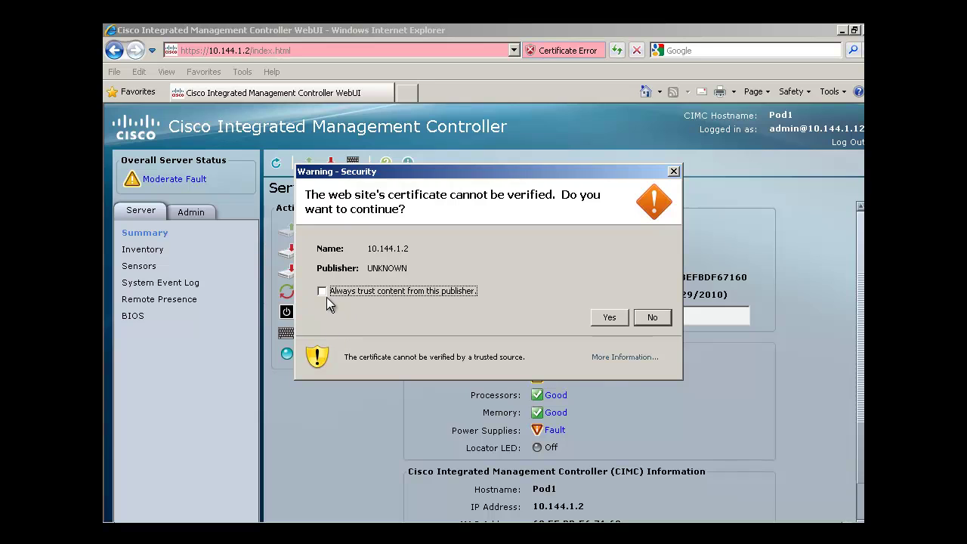
{"action": "left_click", "coordinate": [321, 292]}
{"action": "left_click", "coordinate": [601, 323]}
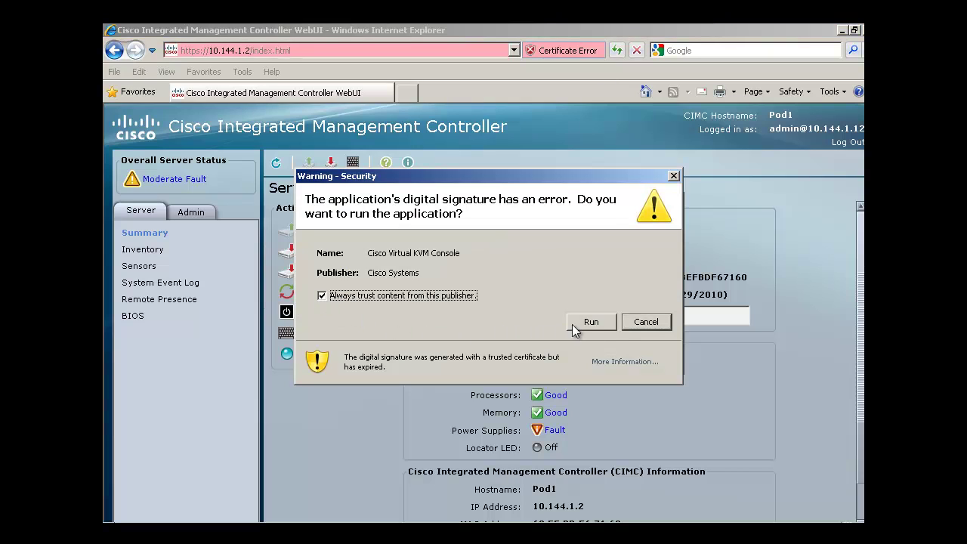
{"action": "left_click", "coordinate": [584, 323]}
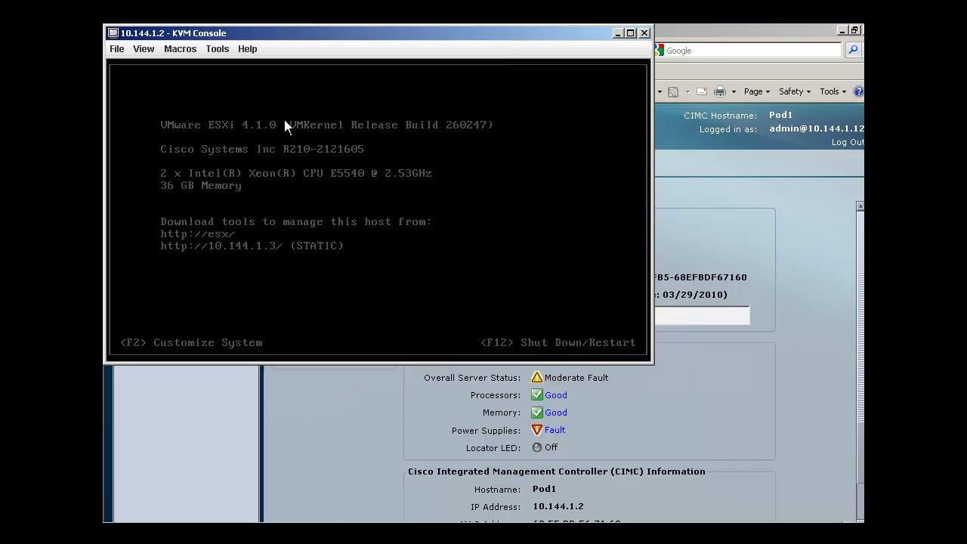
{"action": "left_click", "coordinate": [219, 49]}
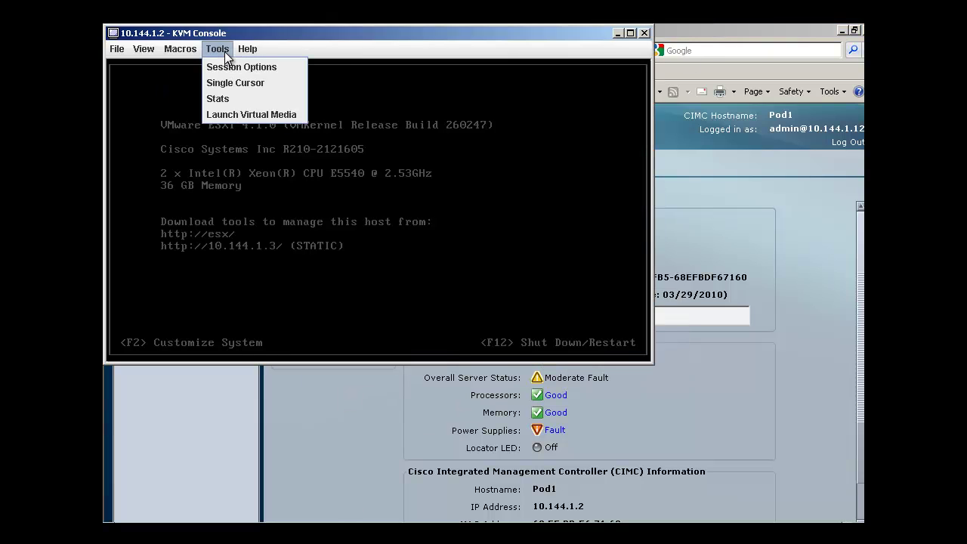
{"action": "left_click", "coordinate": [228, 113]}
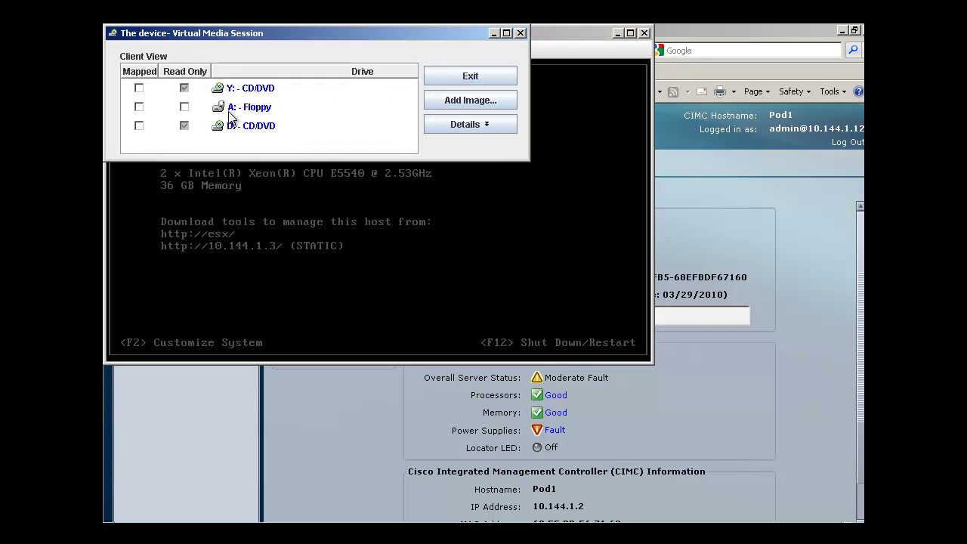
Map hostUpgrade_v1_3_2i.iso from the UCS-C_Firmware folder as the server's virtual media.
{"action": "left_click", "coordinate": [454, 102]}
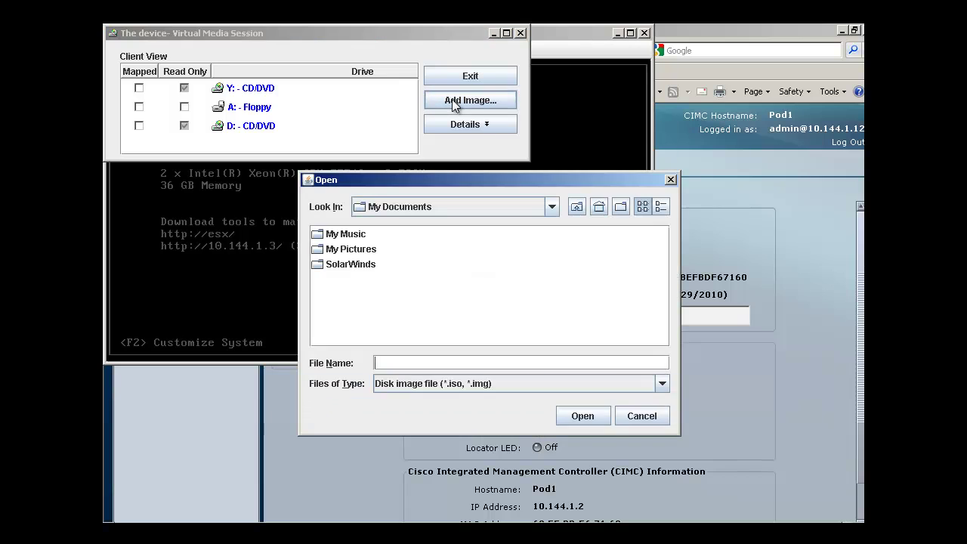
{"action": "left_click", "coordinate": [553, 207]}
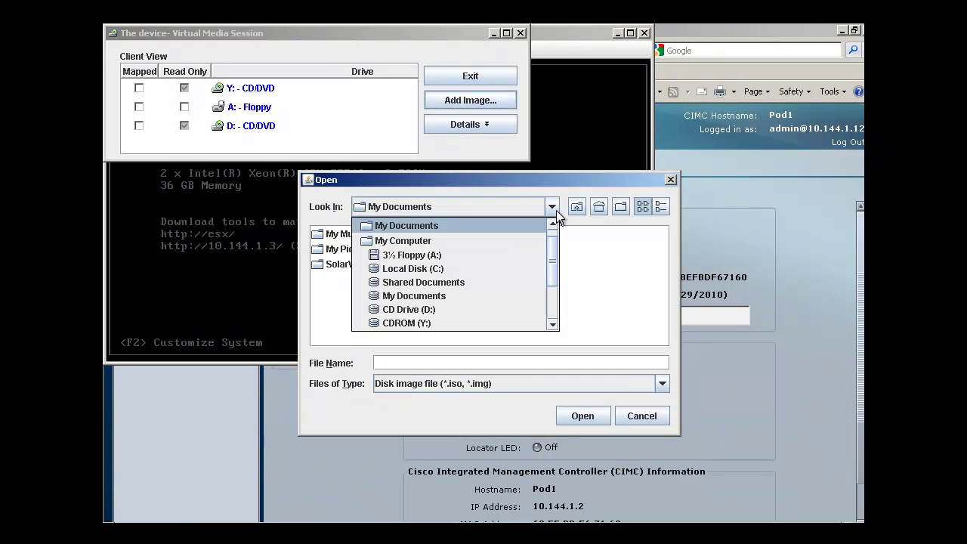
{"action": "left_click", "coordinate": [437, 257]}
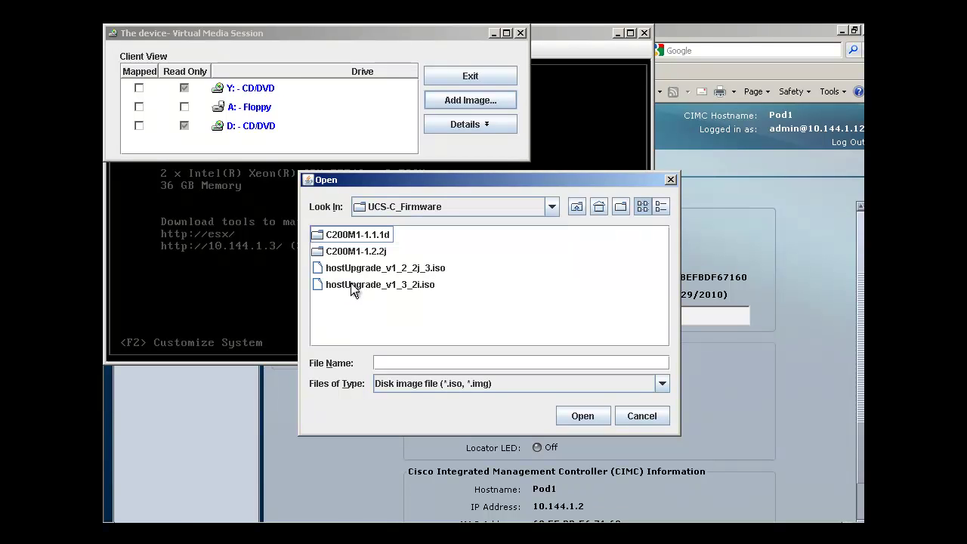
{"action": "left_click", "coordinate": [352, 285]}
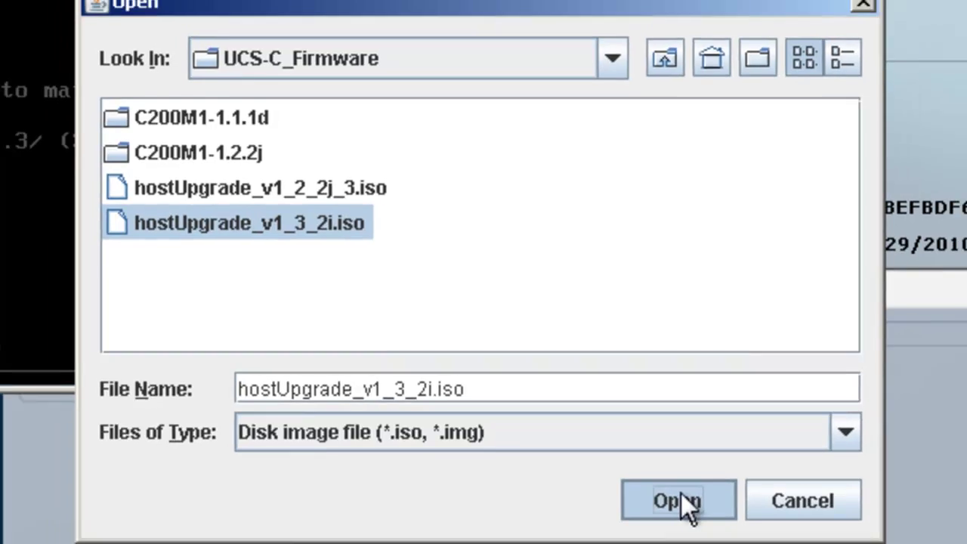
{"action": "left_click", "coordinate": [691, 511]}
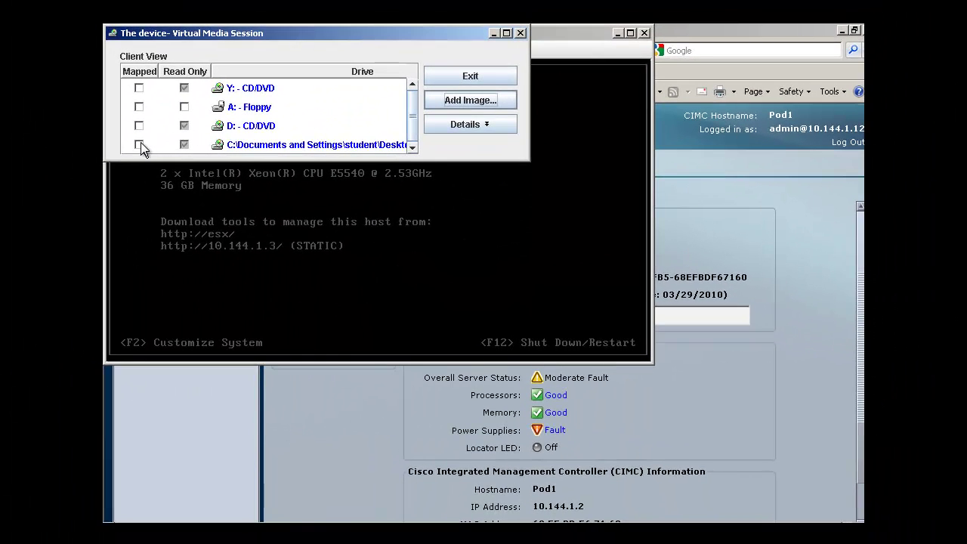
{"action": "left_click", "coordinate": [139, 144]}
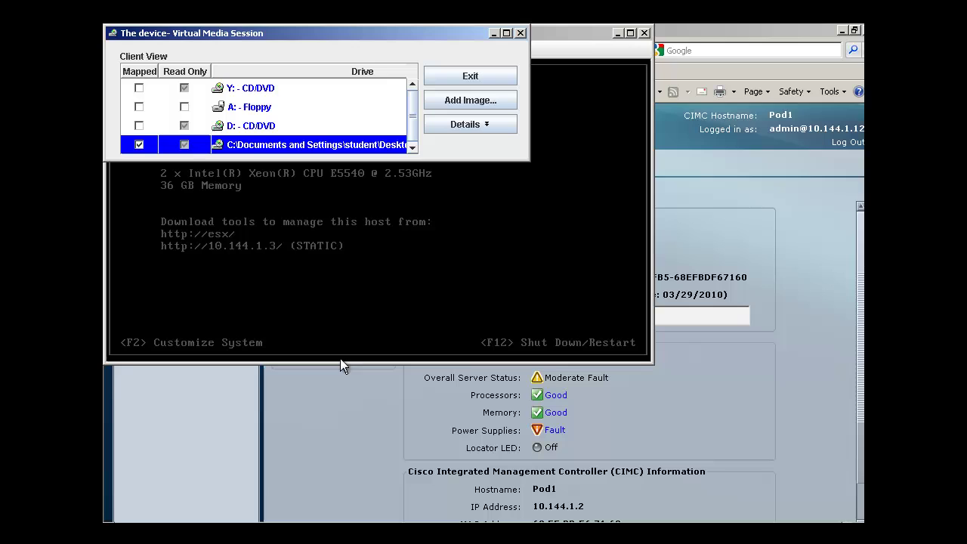
{"action": "left_click", "coordinate": [350, 411]}
Power the server off and back on, confirming each prompt.
{"action": "left_click", "coordinate": [352, 251]}
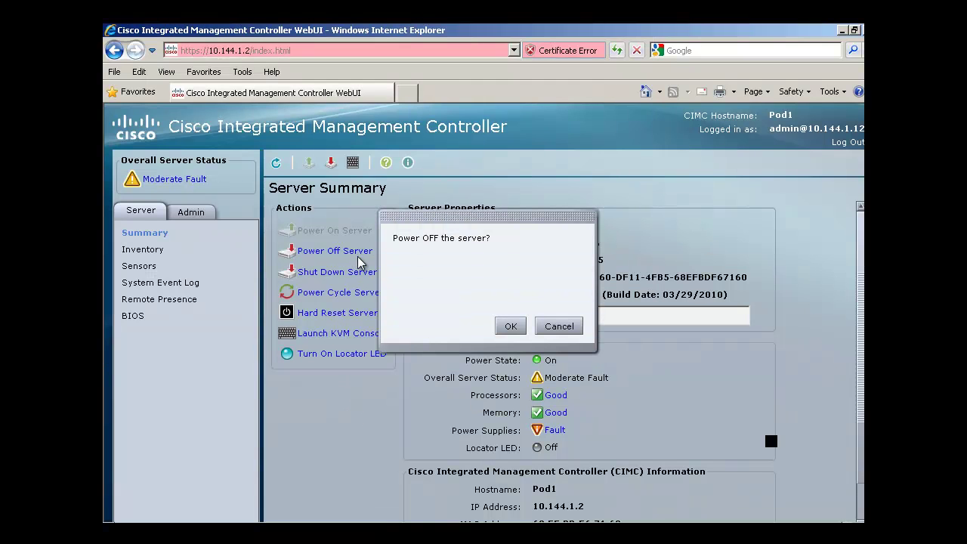
{"action": "left_click", "coordinate": [510, 325]}
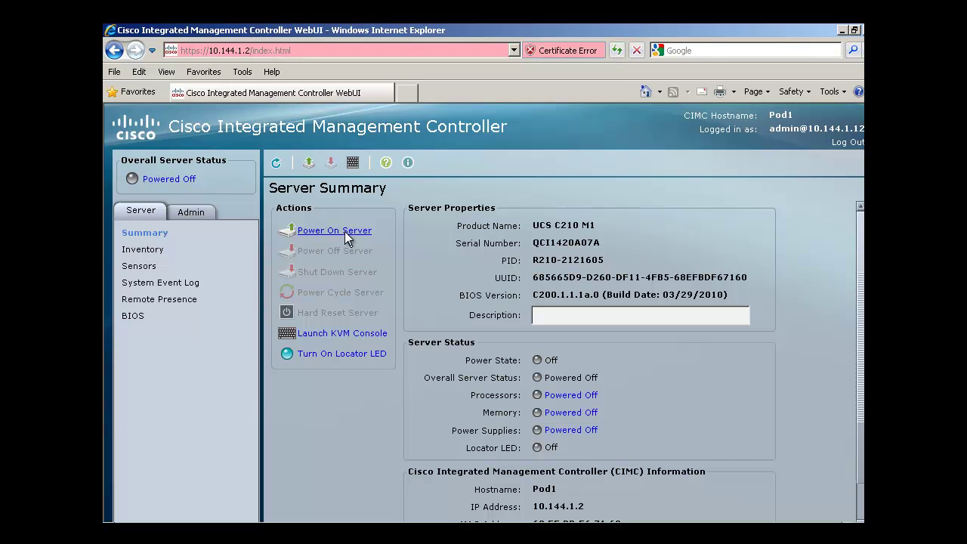
{"action": "left_click", "coordinate": [344, 231]}
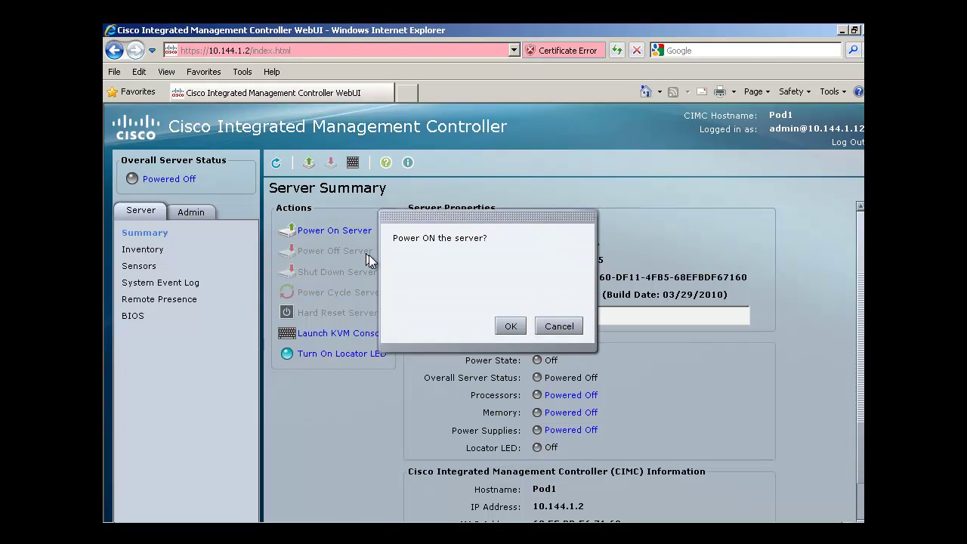
{"action": "left_click", "coordinate": [511, 328]}
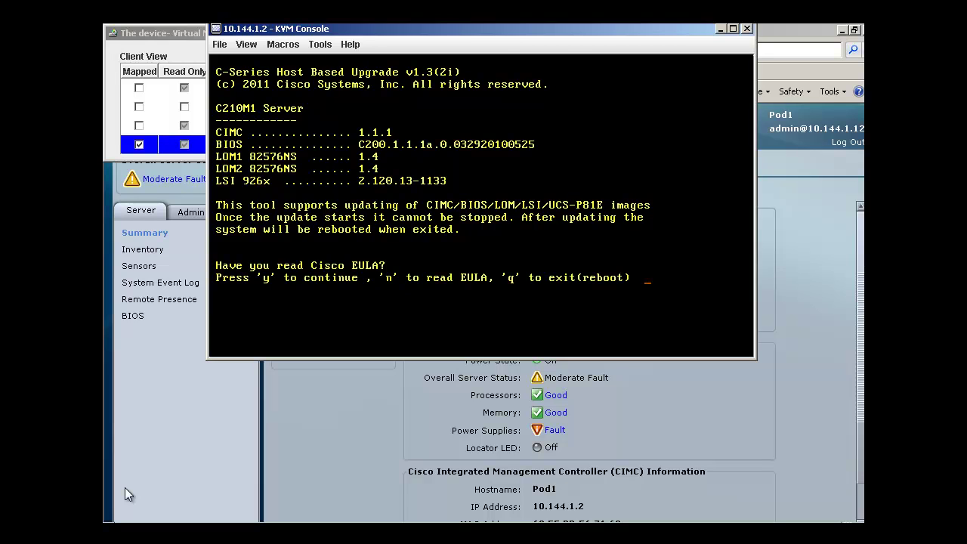
Accept the host upgrade utility's EULA by answering y.
{"action": "key", "text": "y"}
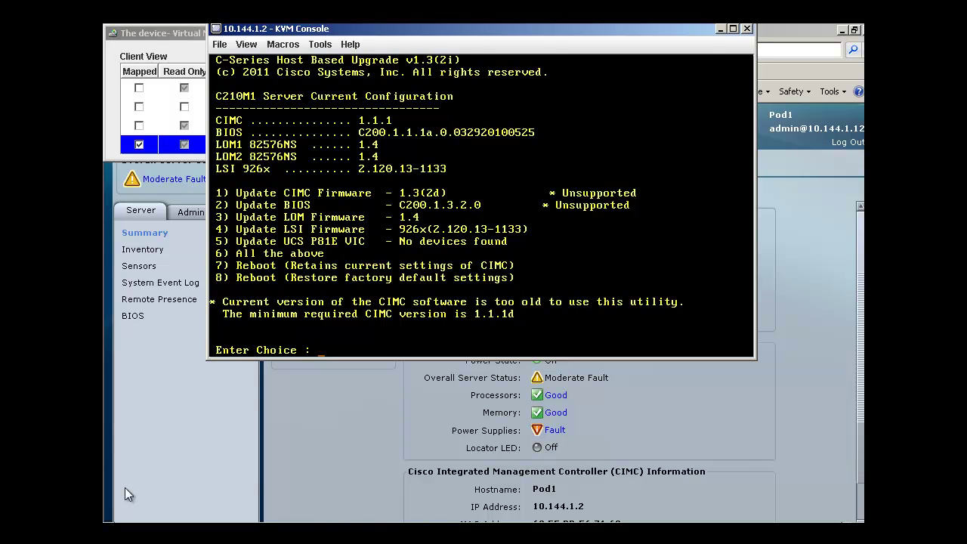
Run menu option 6 (All the above) and continue past the completion prompt.
{"action": "type", "text": "6"}
{"action": "key", "text": "Return"}
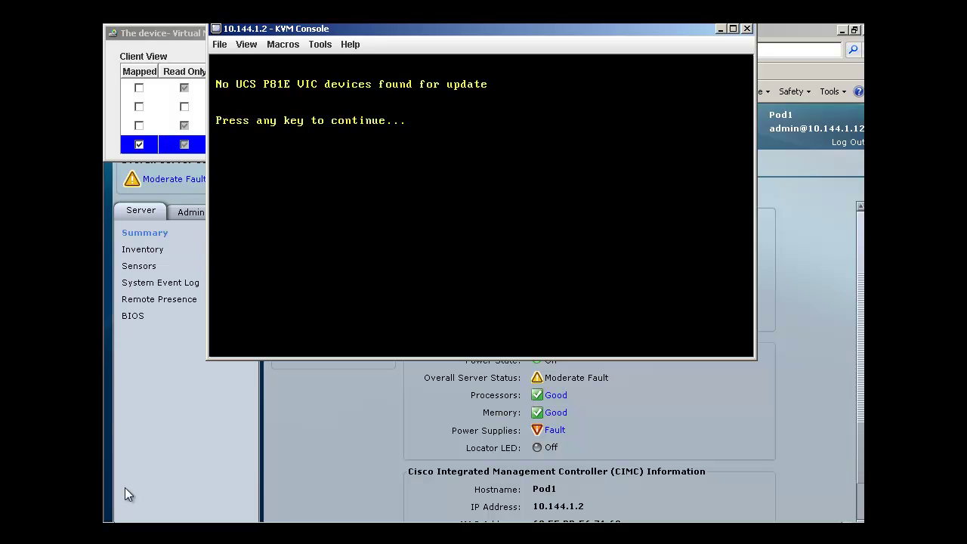
{"action": "key", "text": "Return"}
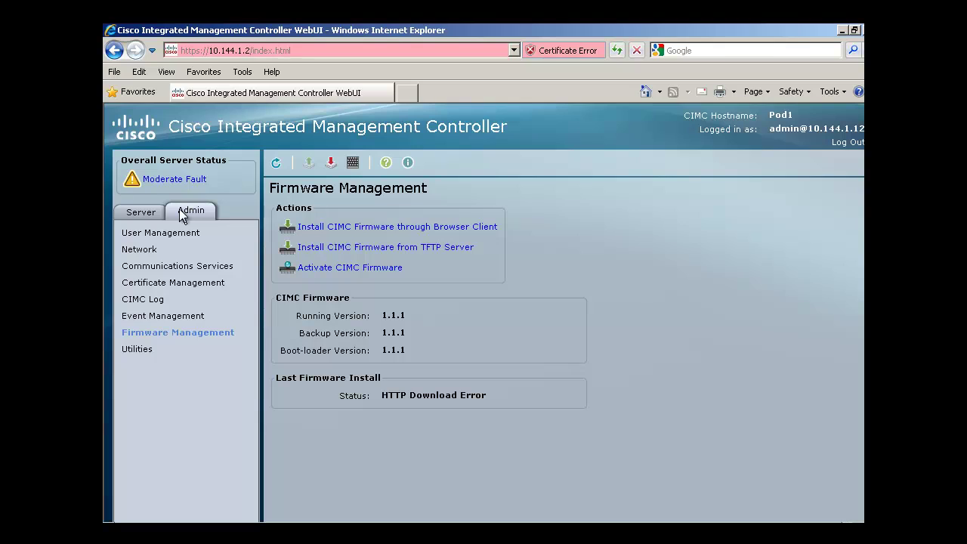
Install upd-pkg-c200-m1-cimc.full.1.1.1d.bin from TFTP server 10.144.1.12.
{"action": "left_click", "coordinate": [386, 226]}
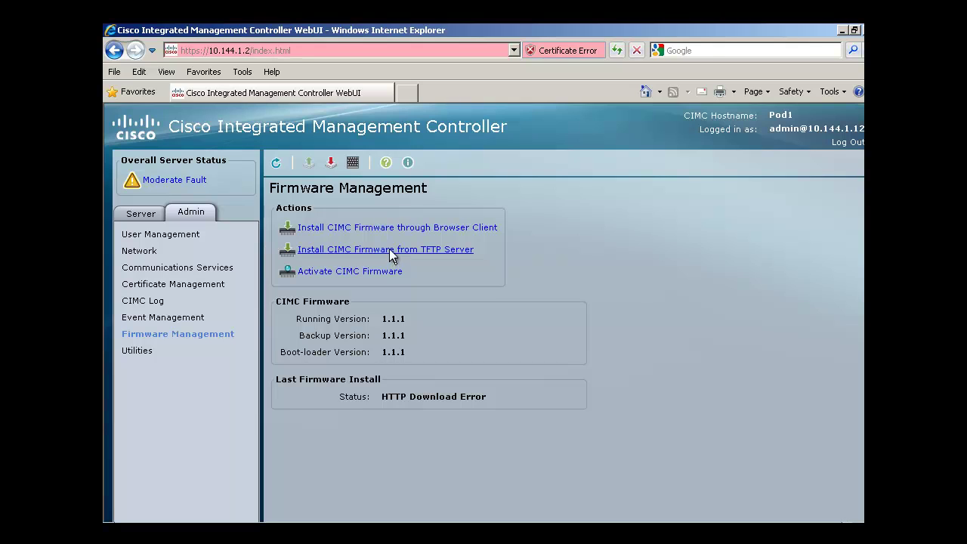
{"action": "left_click", "coordinate": [392, 256]}
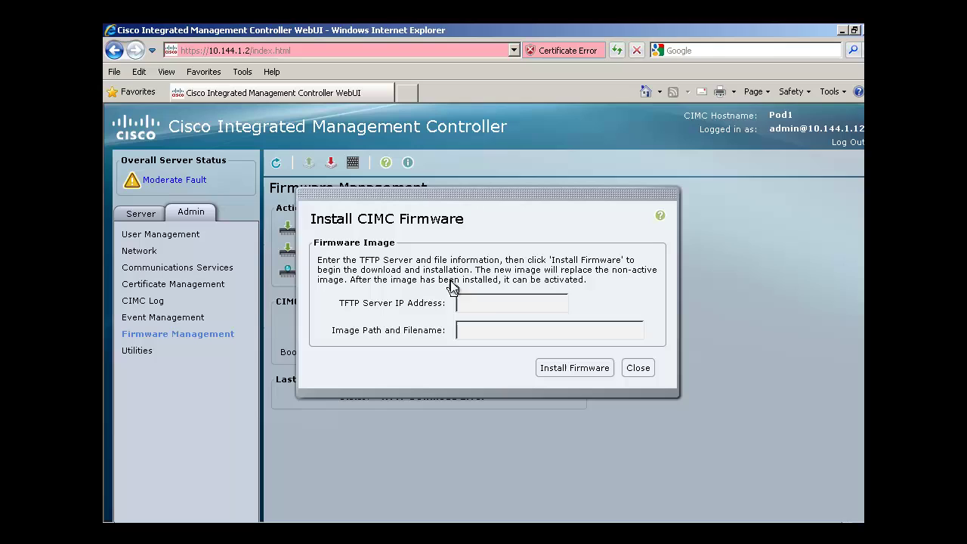
{"action": "left_click", "coordinate": [484, 303]}
{"action": "type", "text": "10."}
{"action": "type", "text": "144.1.12"}
{"action": "key", "text": "Tab"}
{"action": "type", "text": "upd-pkg-c200-m1-cimc.full.1.1.1d.bin"}
{"action": "left_click", "coordinate": [567, 370]}
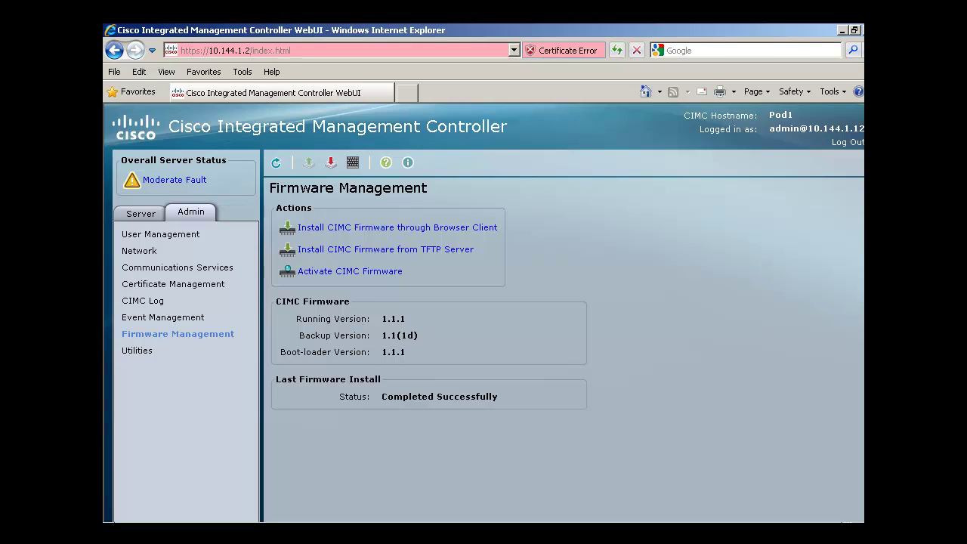
Activate CIMC firmware 1.1(1d) and dismiss the viewer-terminated message while the controller restarts.
{"action": "left_click", "coordinate": [333, 273]}
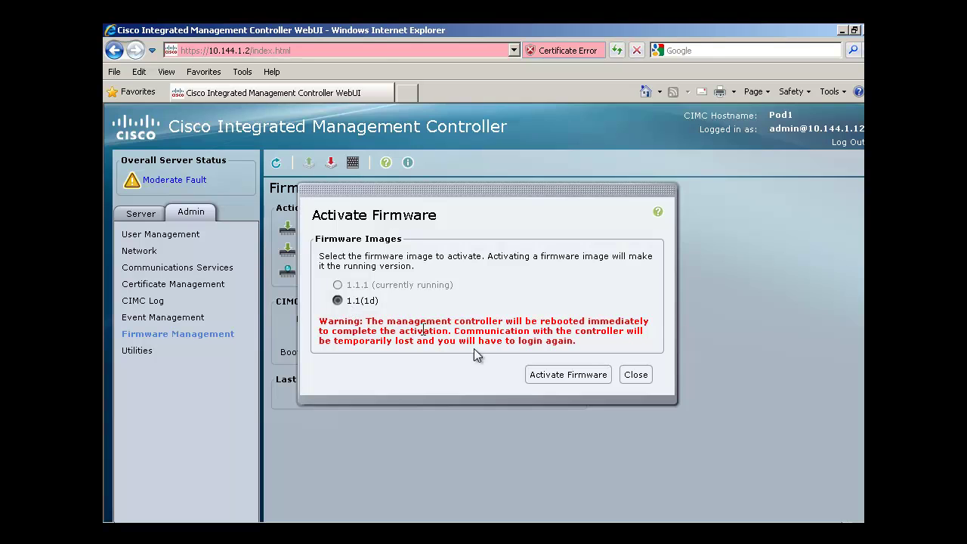
{"action": "left_click", "coordinate": [568, 374]}
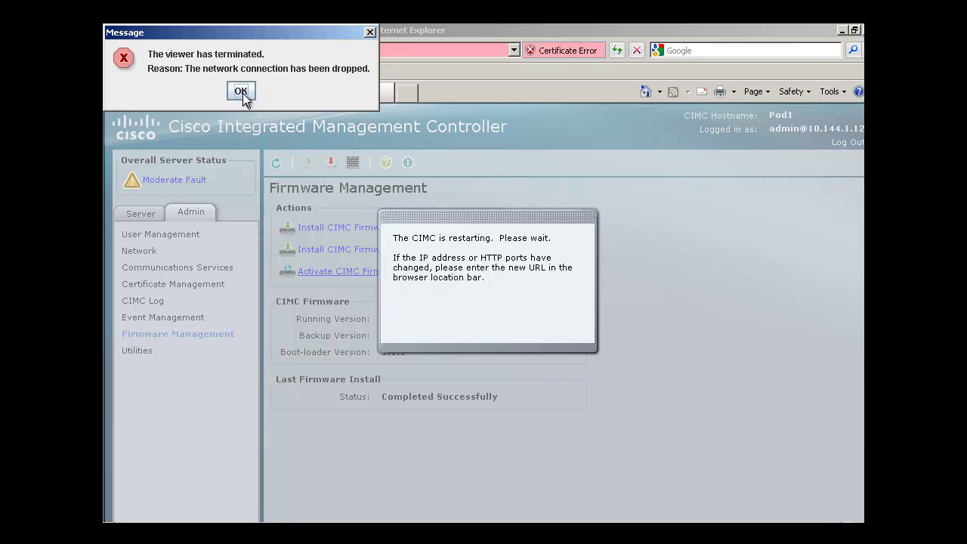
{"action": "left_click", "coordinate": [241, 91]}
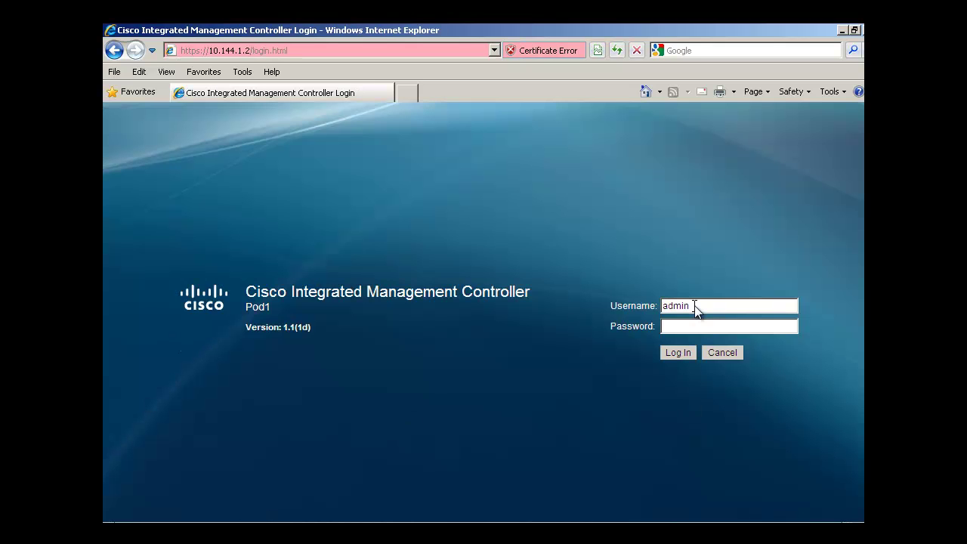
Log in to the restarted controller, now running 1.1(1d), with the account password.
{"action": "type", "text": "password"}
{"action": "left_click", "coordinate": [688, 354]}
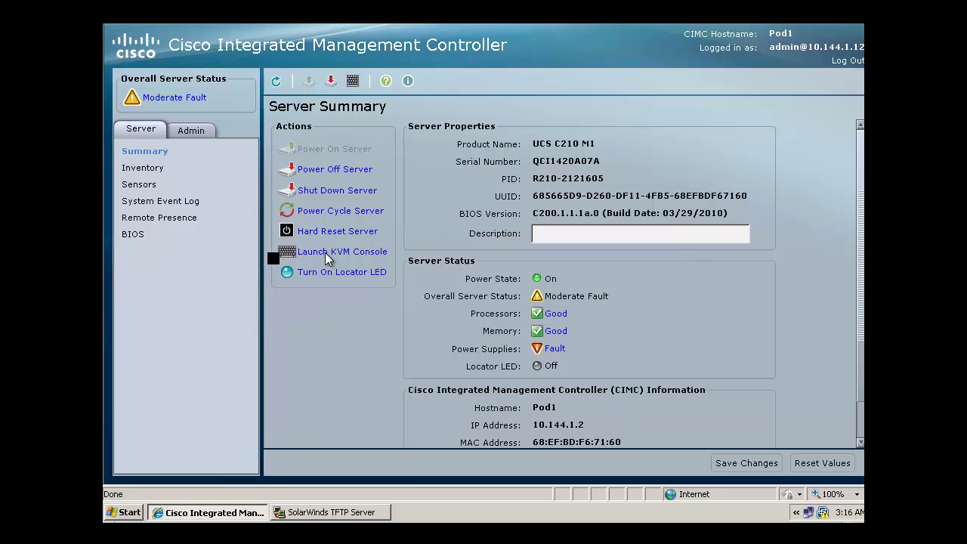
From the KVM console's virtual media, map hostUpgrade_v1_3_2i.iso from the UCS-C_Firmware folder.
{"action": "left_click", "coordinate": [326, 252]}
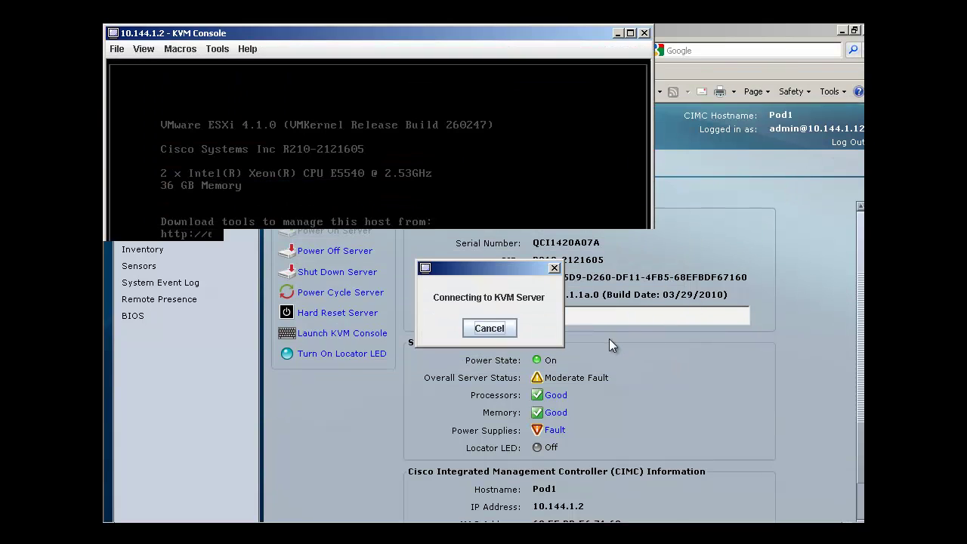
{"action": "left_click", "coordinate": [222, 49]}
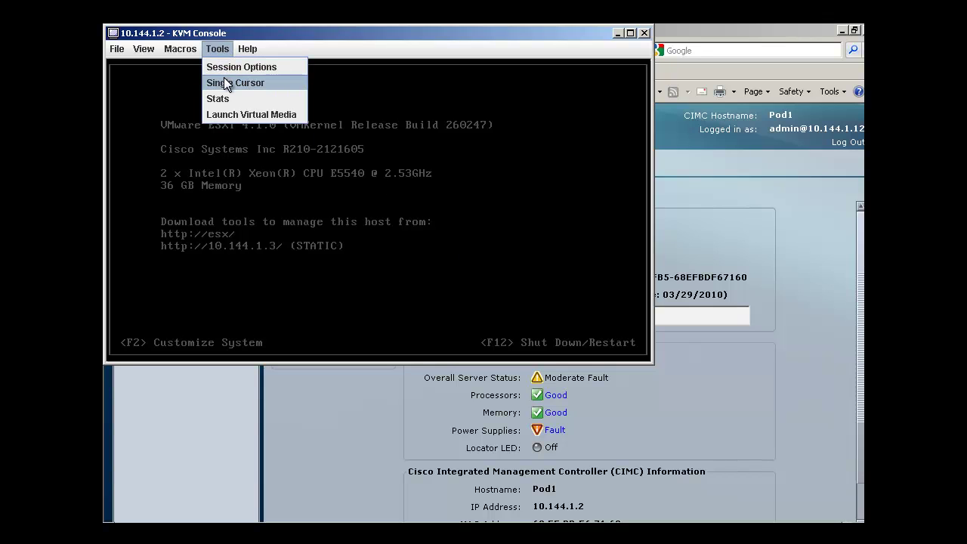
{"action": "left_click", "coordinate": [226, 115]}
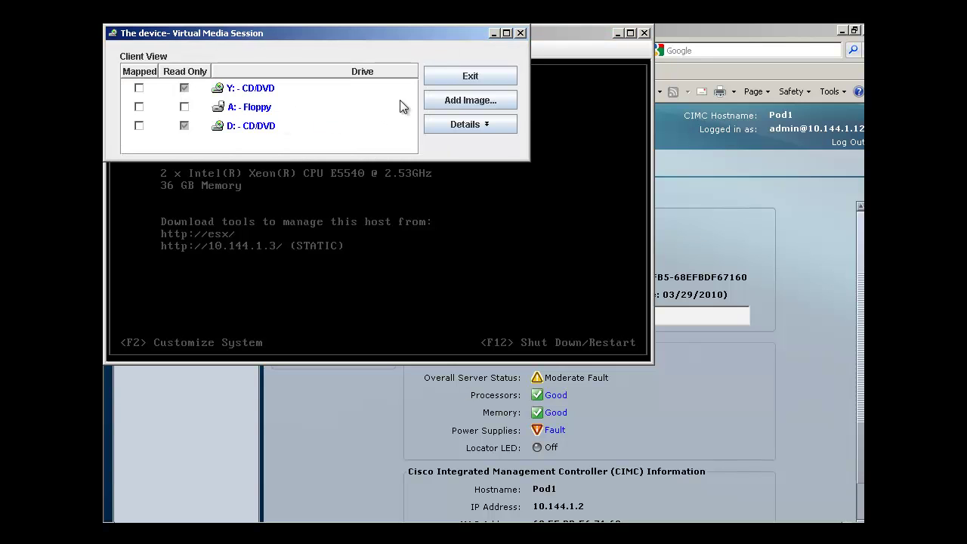
{"action": "left_click", "coordinate": [435, 101]}
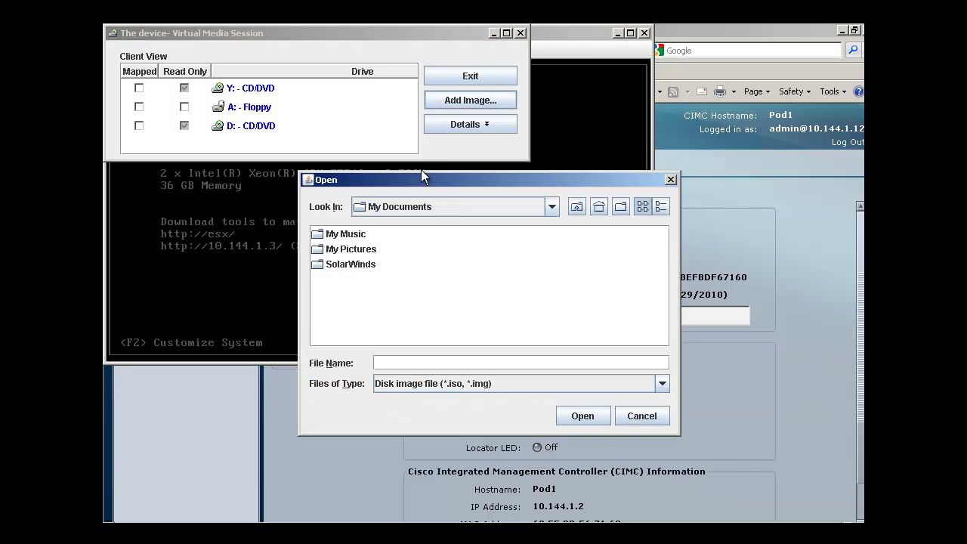
{"action": "left_click", "coordinate": [438, 209]}
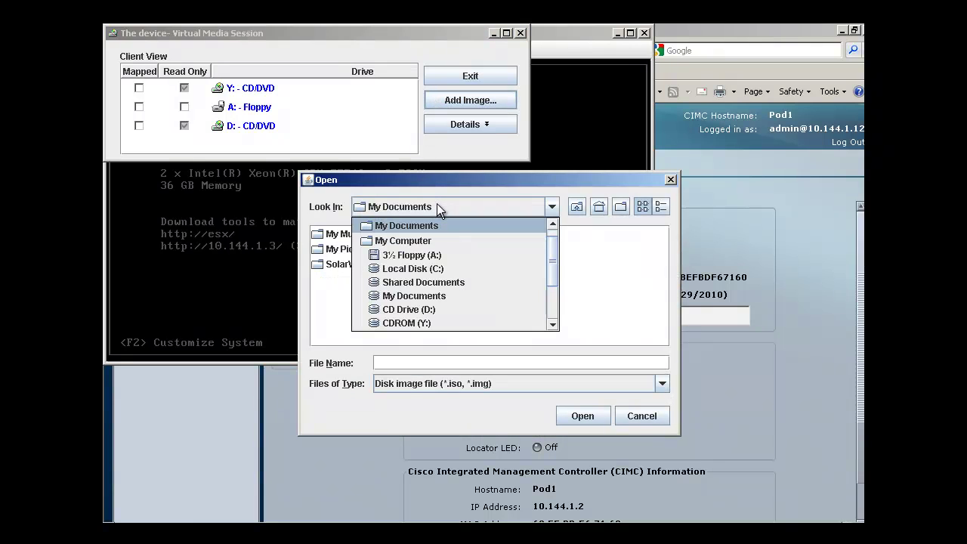
{"action": "left_click", "coordinate": [343, 286]}
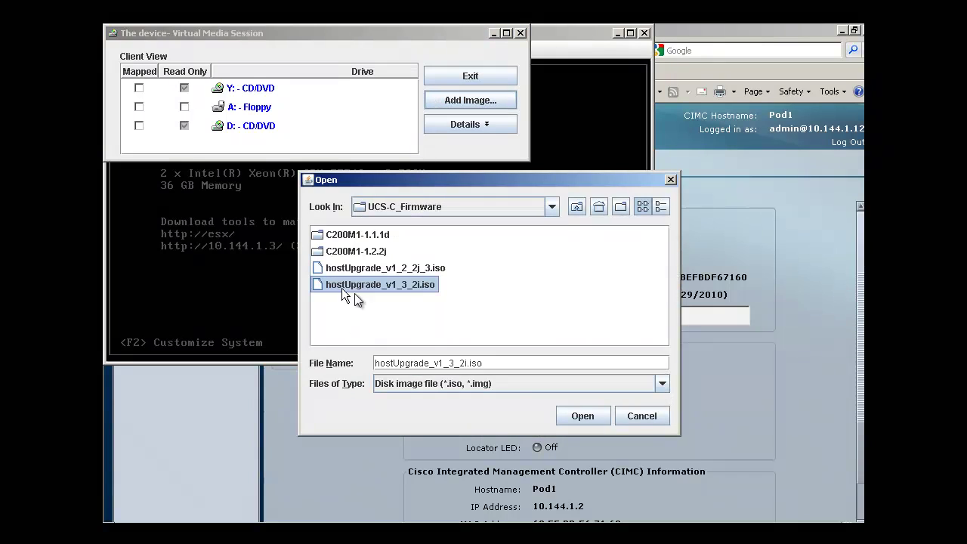
{"action": "left_click", "coordinate": [570, 421]}
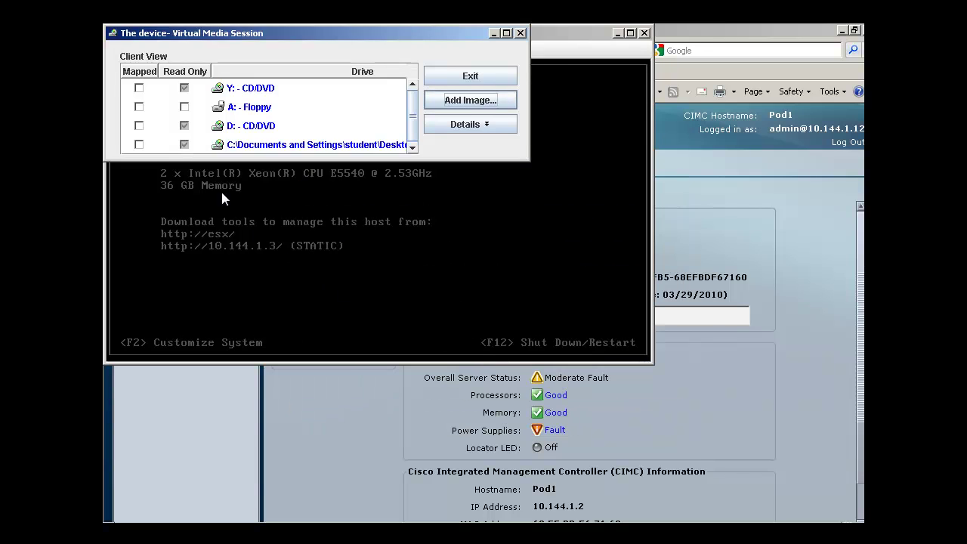
{"action": "left_click", "coordinate": [140, 145]}
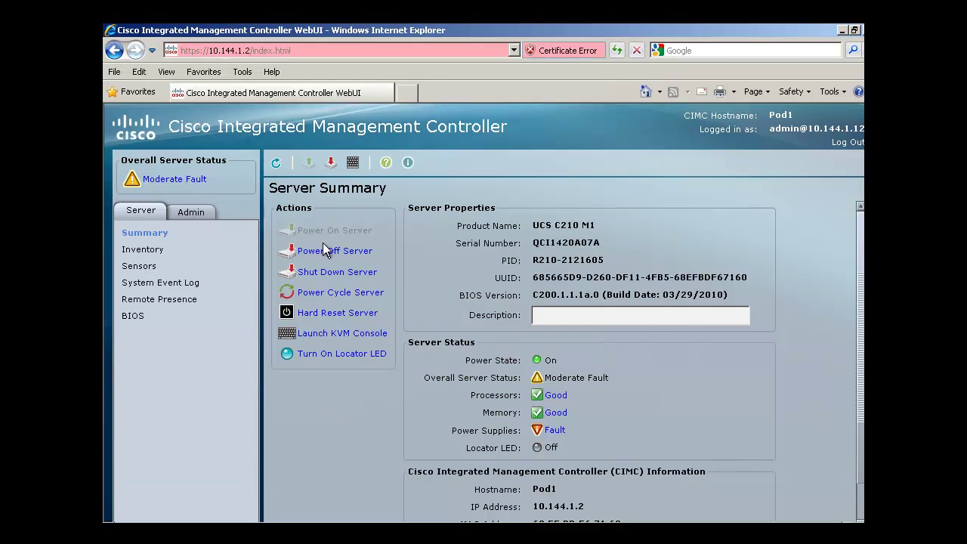
Power the server off and back on, confirming each, so it boots the upgrade ISO.
{"action": "left_click", "coordinate": [324, 251]}
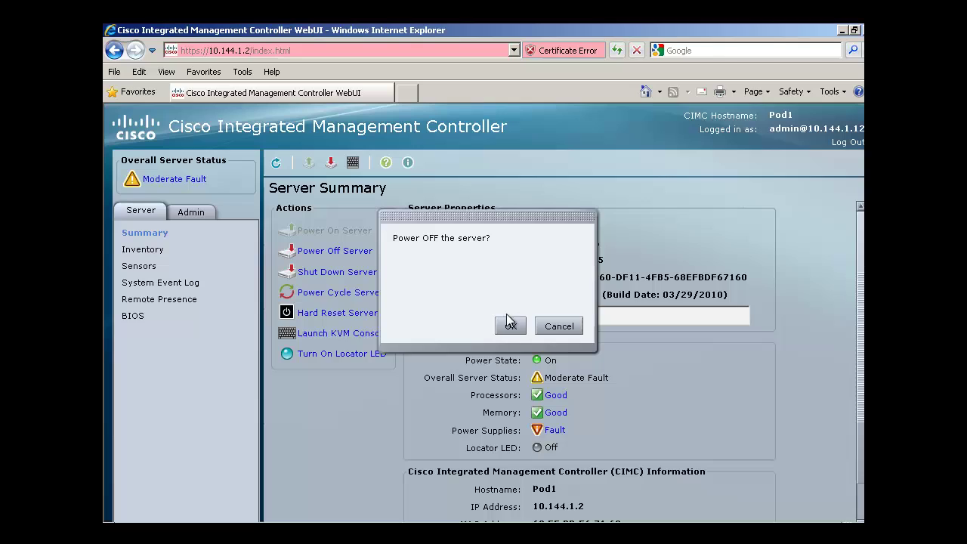
{"action": "left_click", "coordinate": [510, 327]}
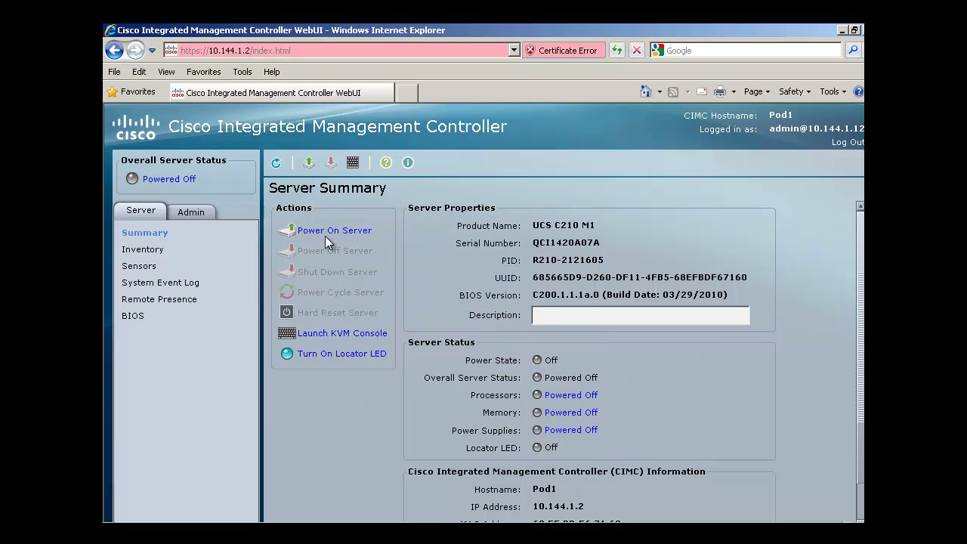
{"action": "left_click", "coordinate": [326, 233]}
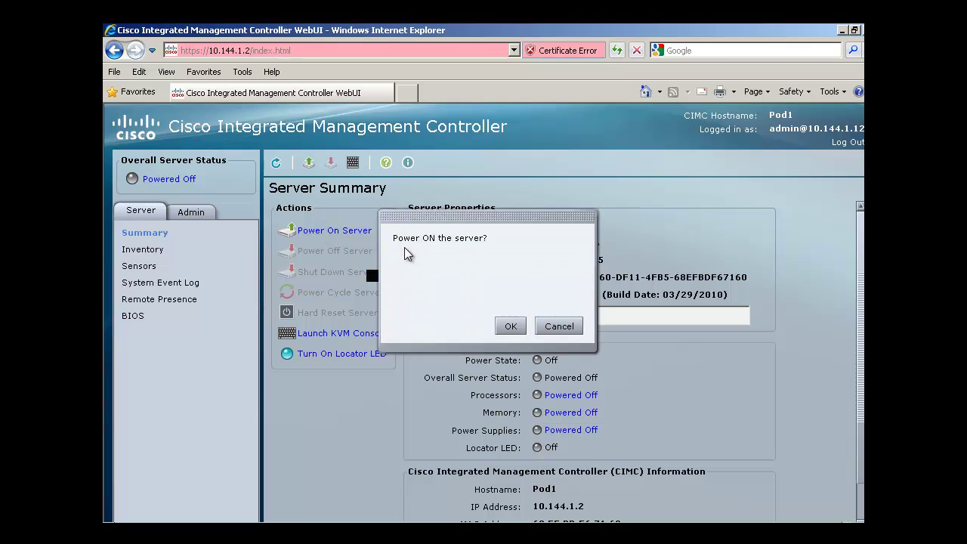
{"action": "left_click", "coordinate": [508, 327]}
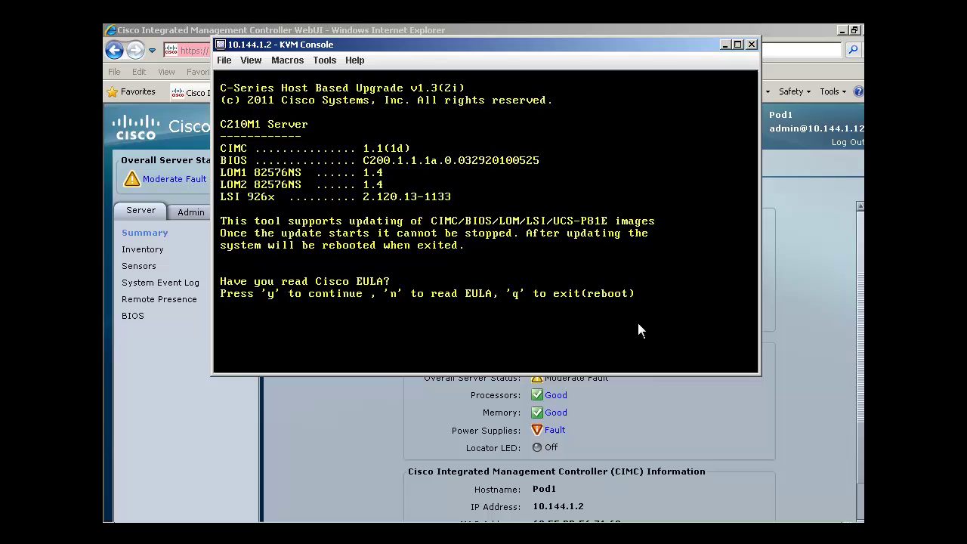
Accept the EULA and choose option 6 to update all components, including CIMC 1.3(2d) and BIOS.
{"action": "key", "text": "y"}
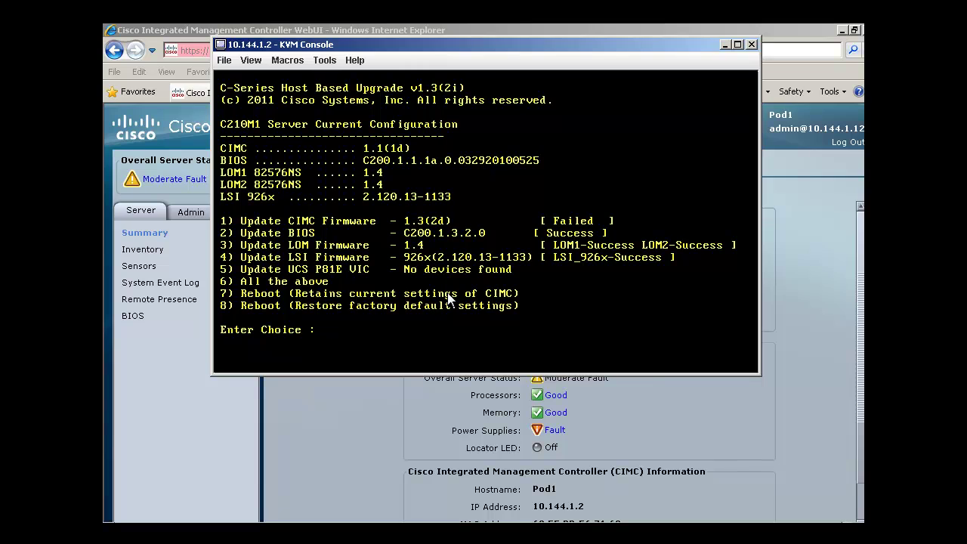
{"action": "type", "text": "6"}
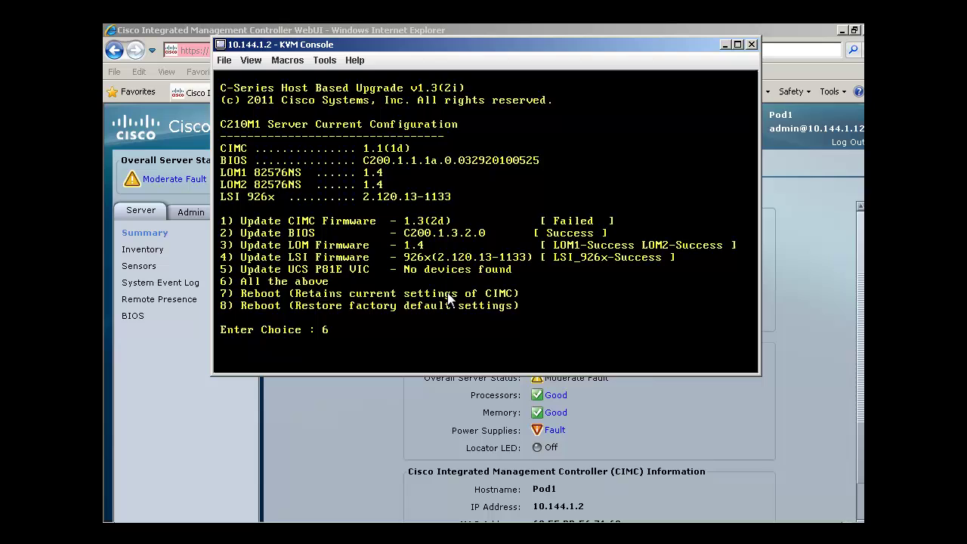
{"action": "key", "text": "Return"}
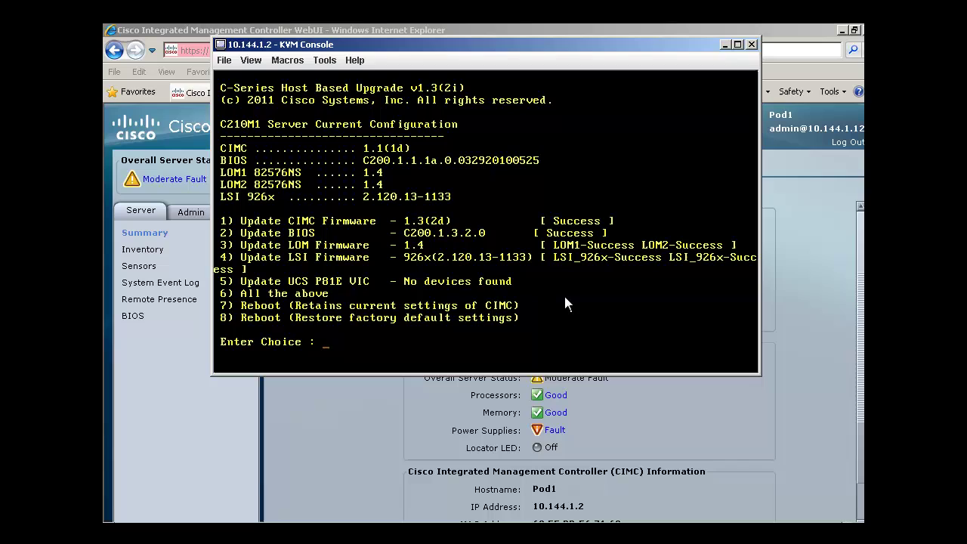
Choose option 7 to reboot keeping current CIMC settings, dismissing the viewer-terminated message.
{"action": "type", "text": "7"}
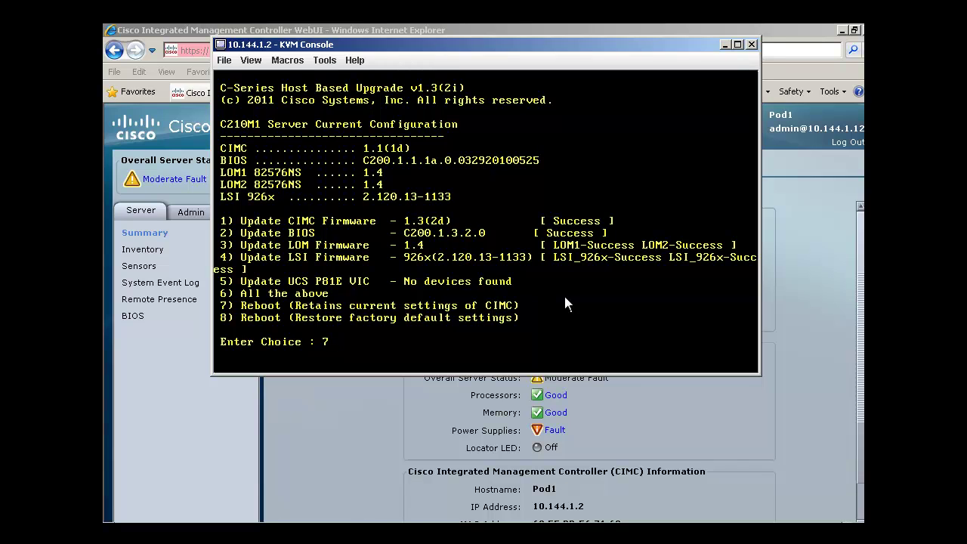
{"action": "key", "text": "Return"}
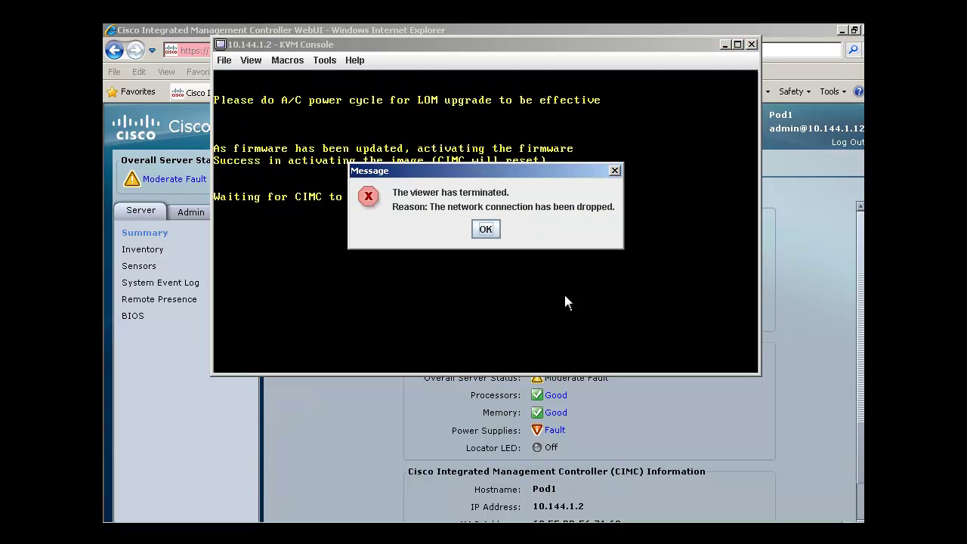
{"action": "left_click", "coordinate": [486, 229]}
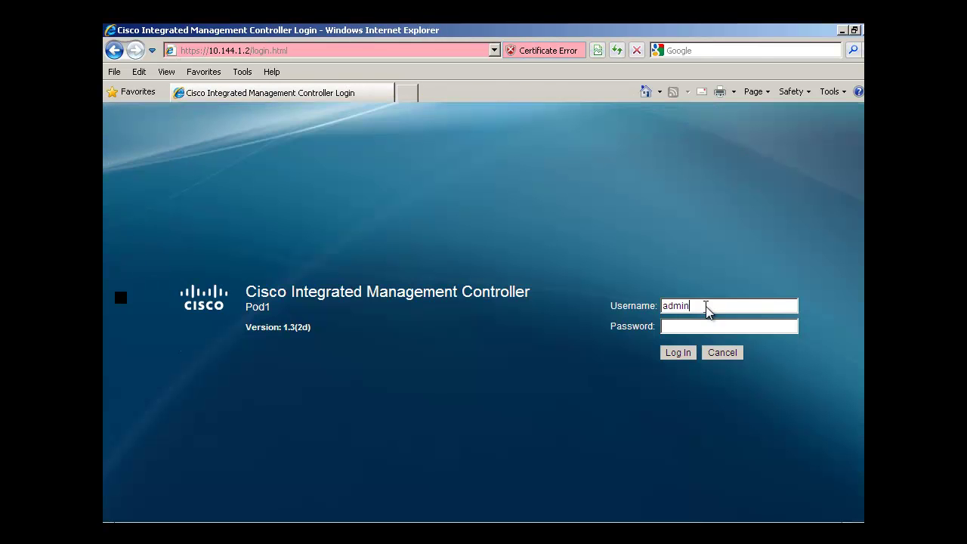
Log back in with the account password to reach the Server Summary.
{"action": "key", "text": "Tab"}
{"action": "type", "text": "password"}
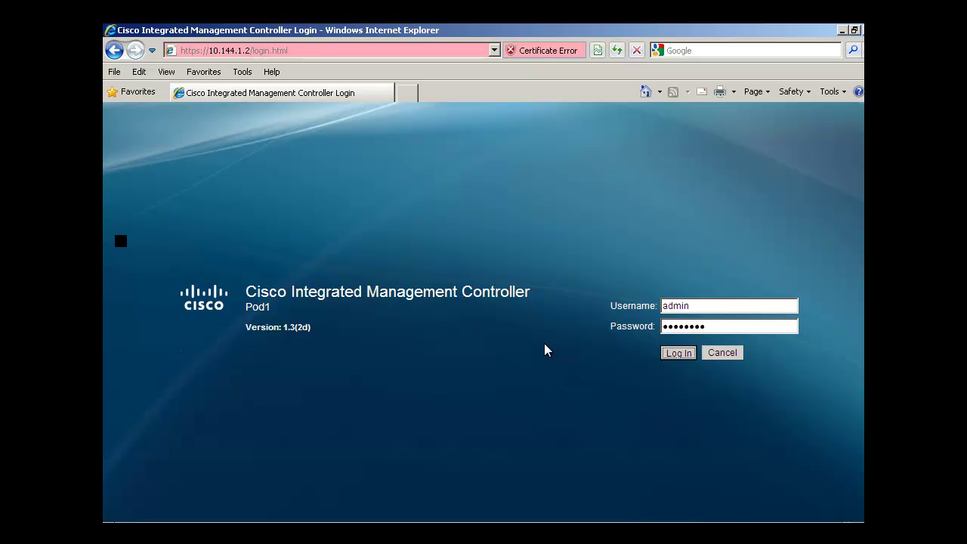
{"action": "key", "text": "Return"}
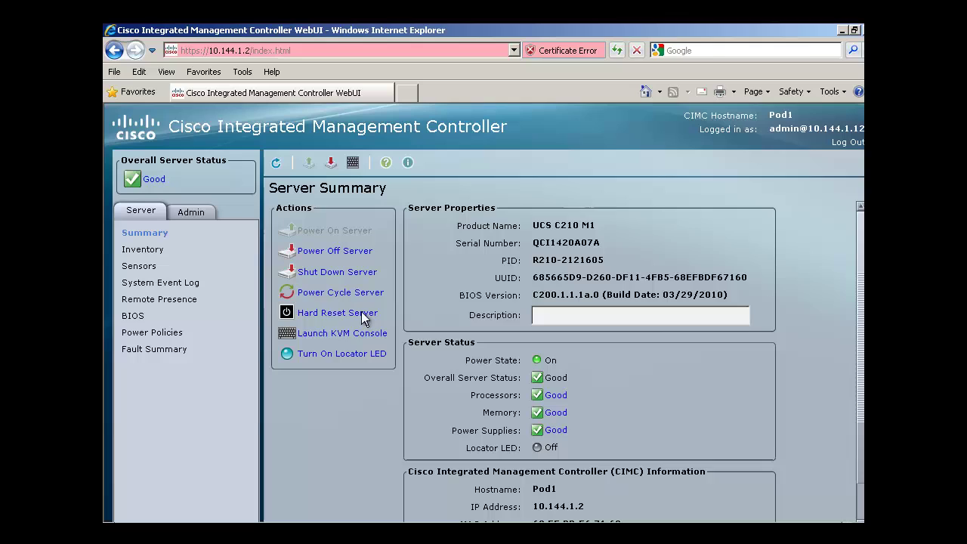
Go to Admin > Firmware Management to view the running and backup CIMC versions.
{"action": "left_click", "coordinate": [179, 213]}
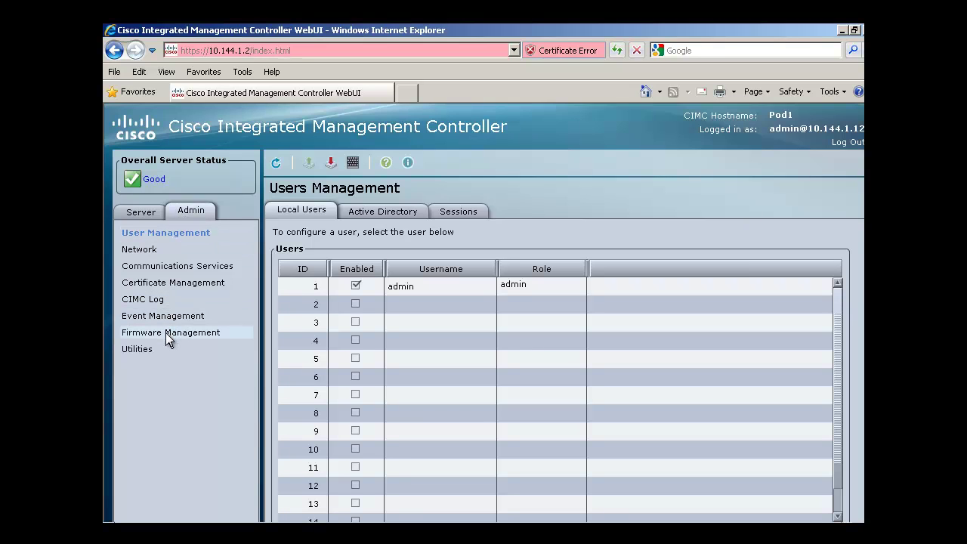
{"action": "left_click", "coordinate": [166, 333]}
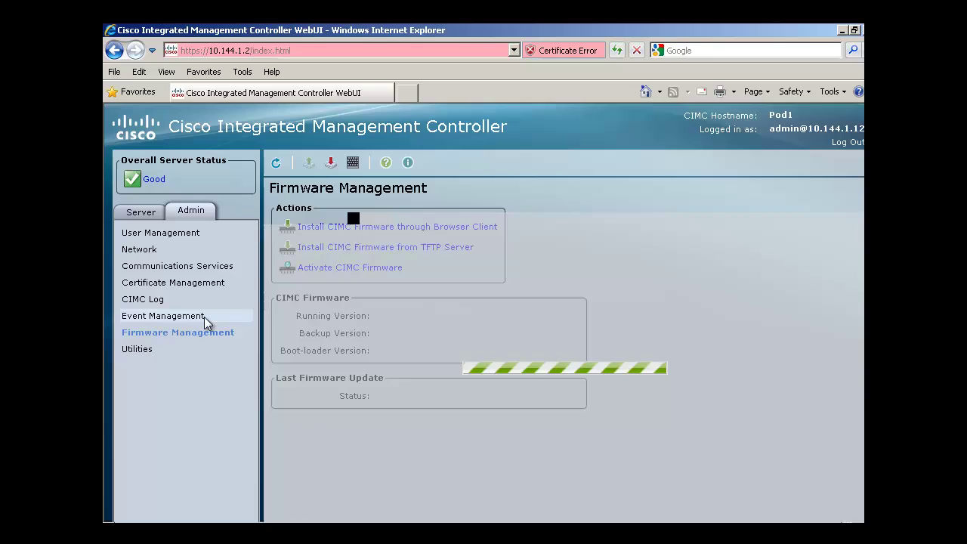